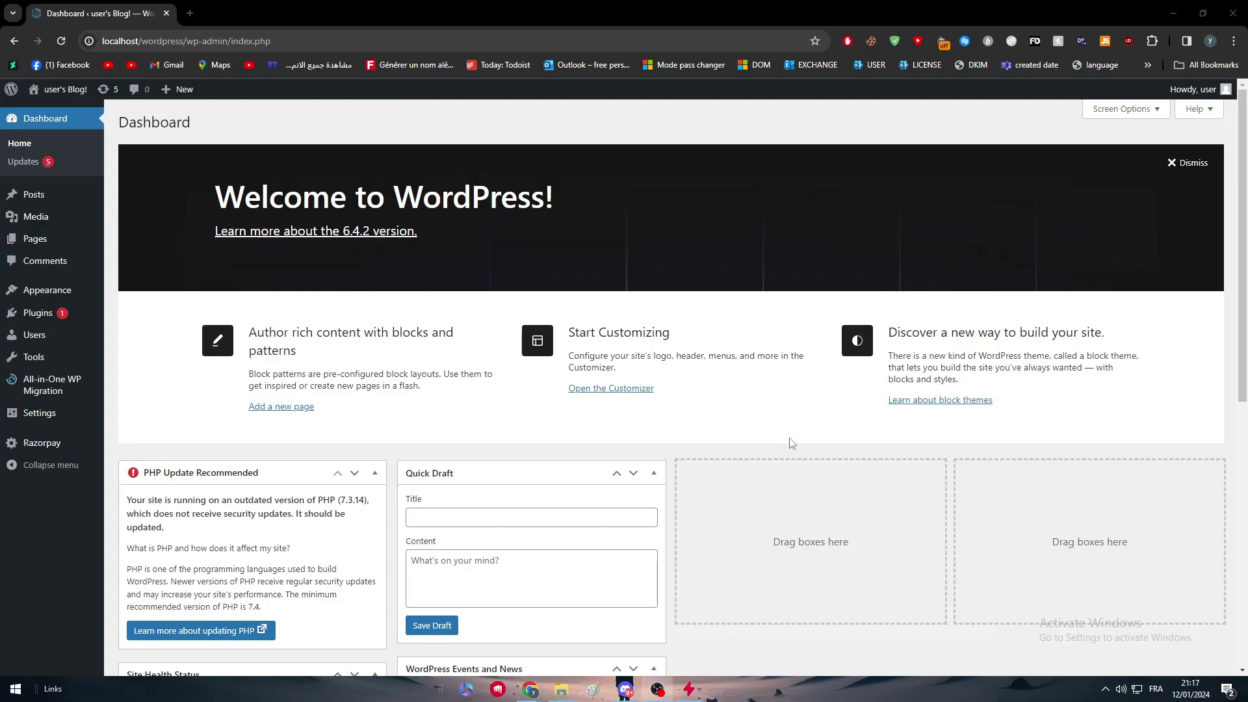
On the Add New Plugin page, search the plugin directory for 'ALIEXPRESS'
click(386, 173)
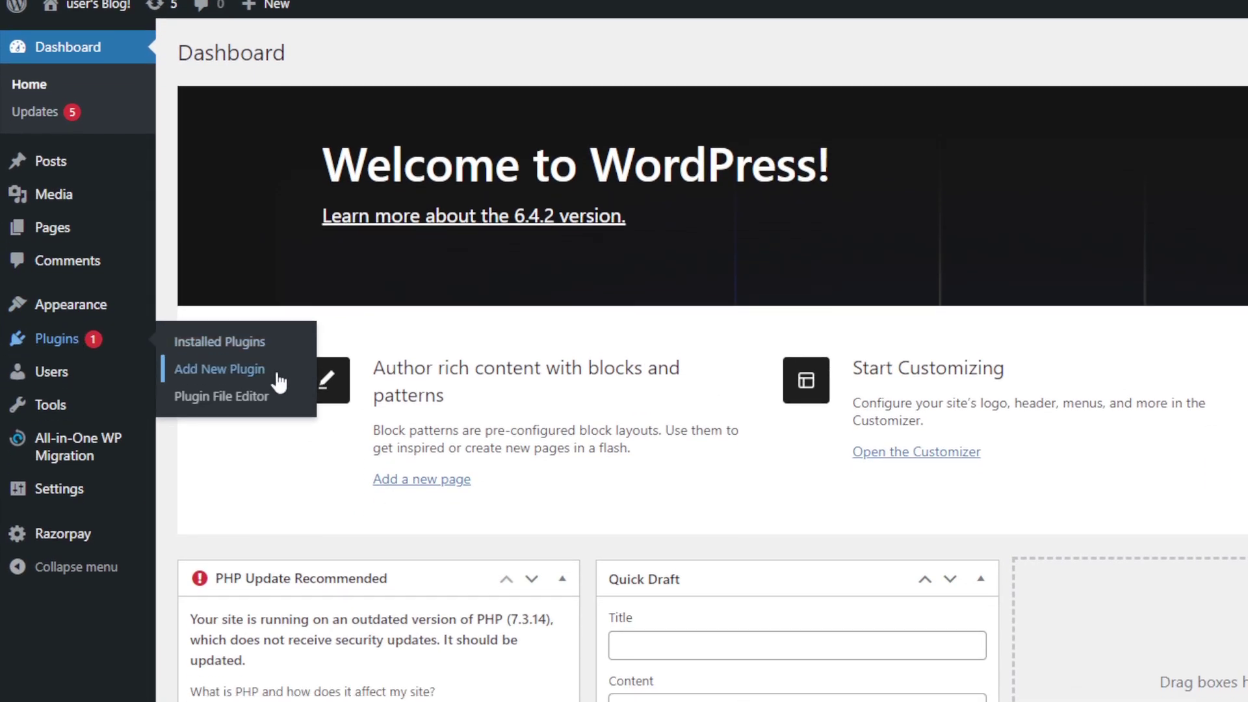
click(240, 355)
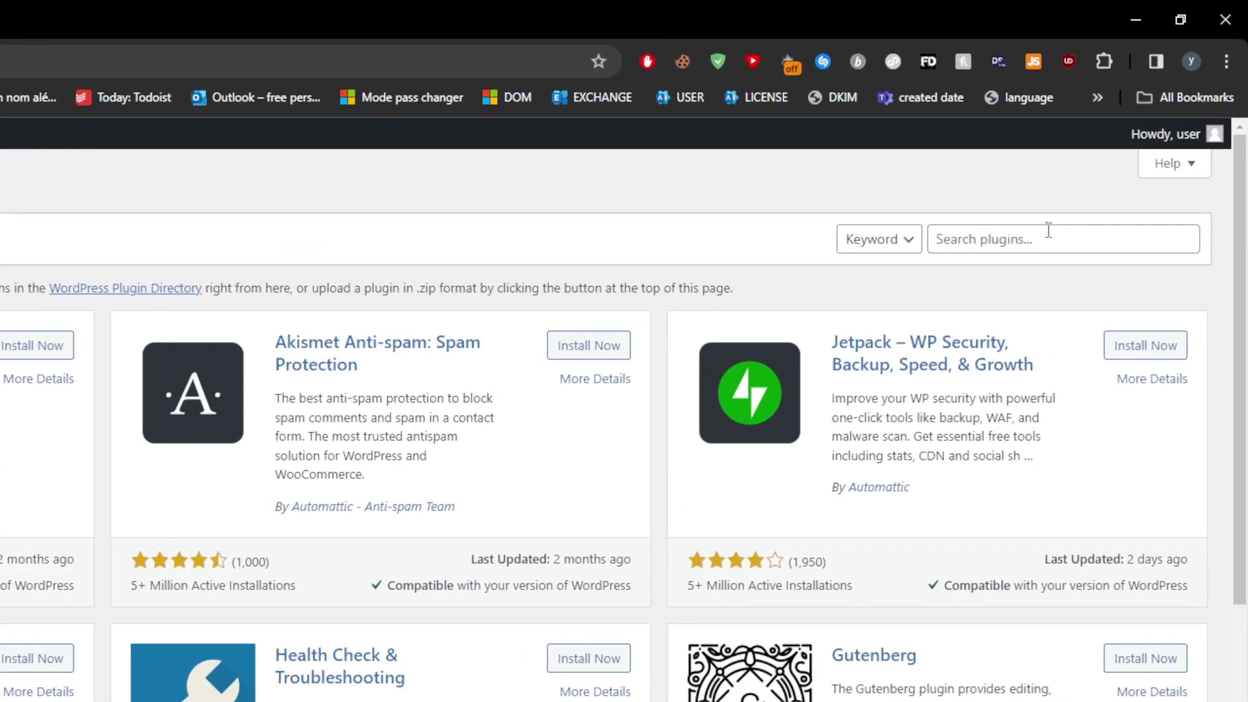
click(1049, 230)
text(ALIE)
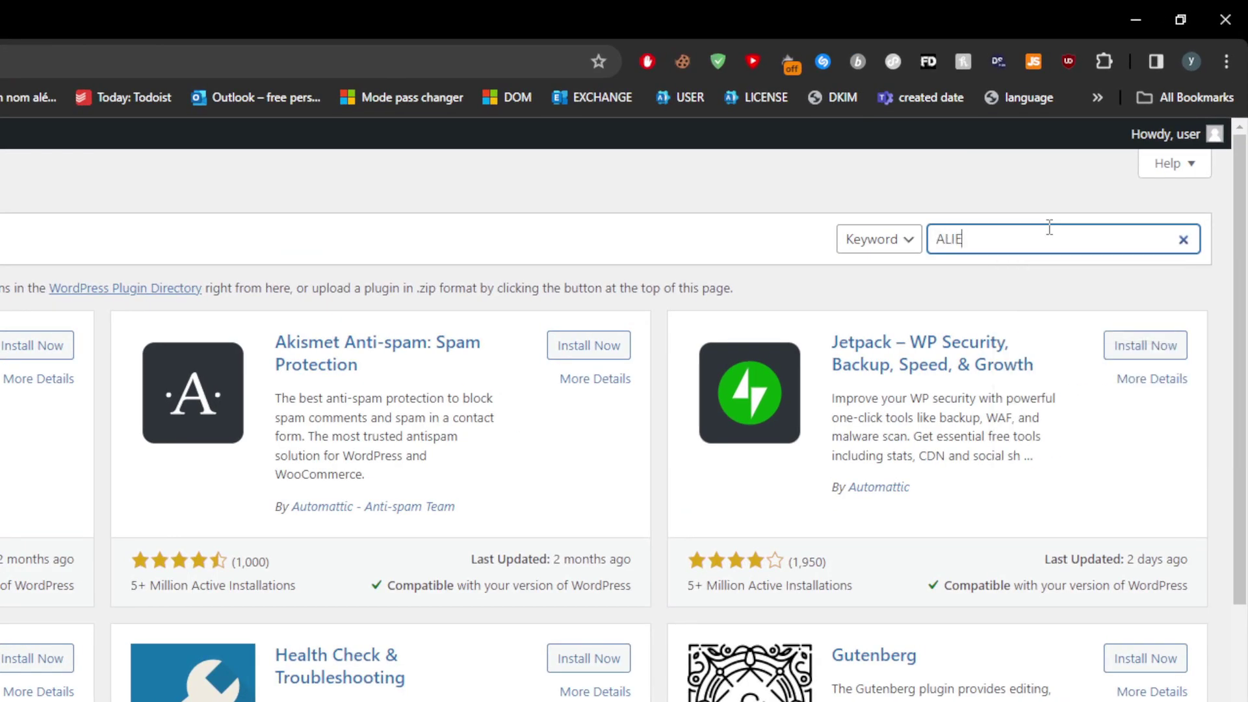
key(BackSpace)
text(EXPRESS)
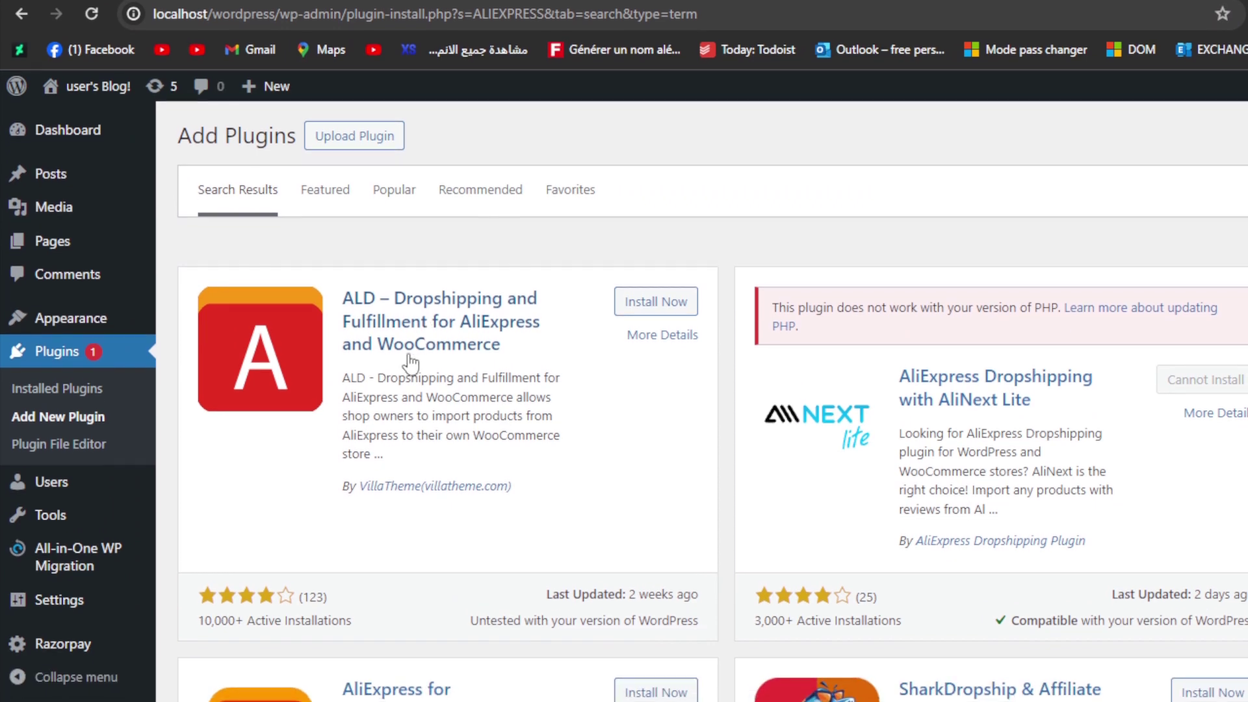
Open the ALD – Dropshipping and Fulfillment plugin's details to view its features
click(433, 353)
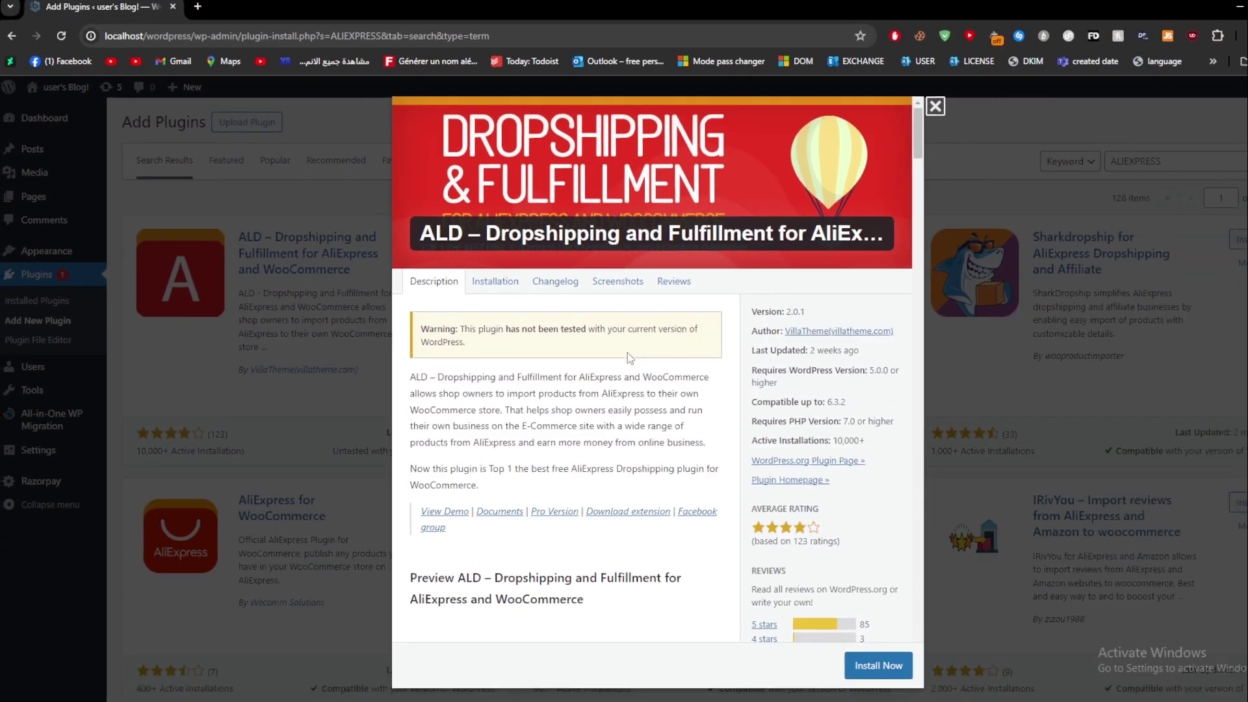
scroll(578, 365, down, 2)
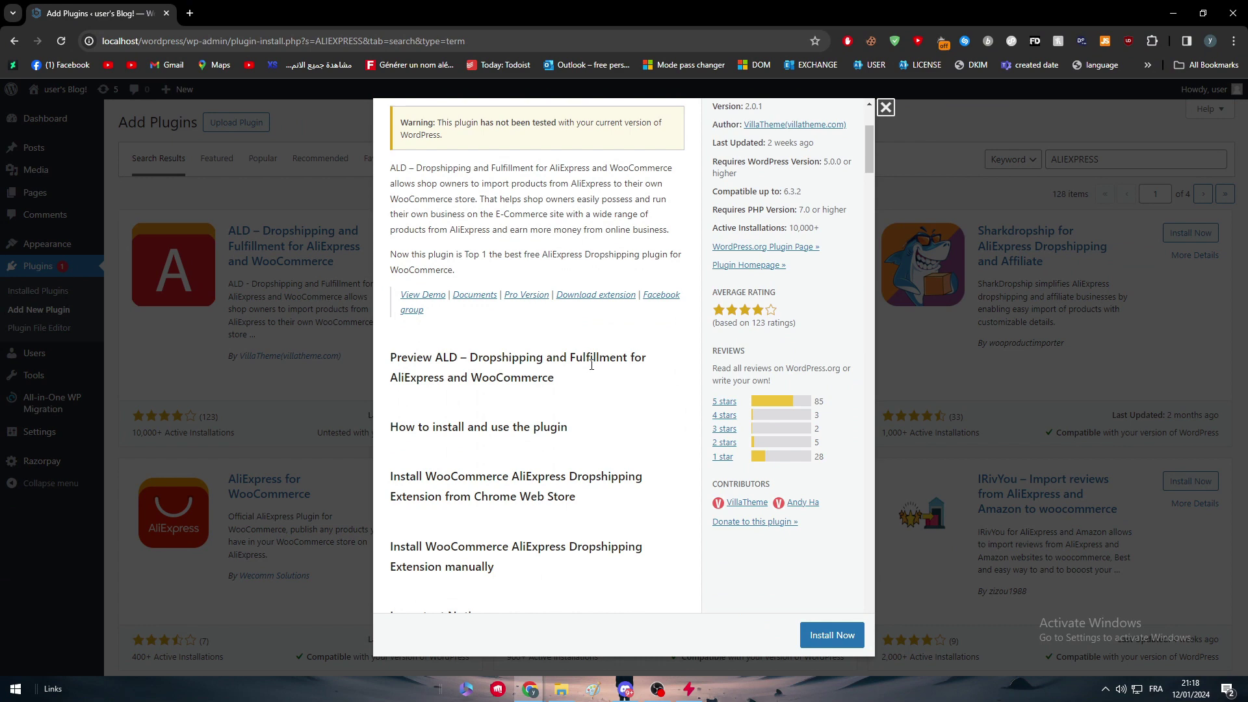
scroll(577, 365, up, 2)
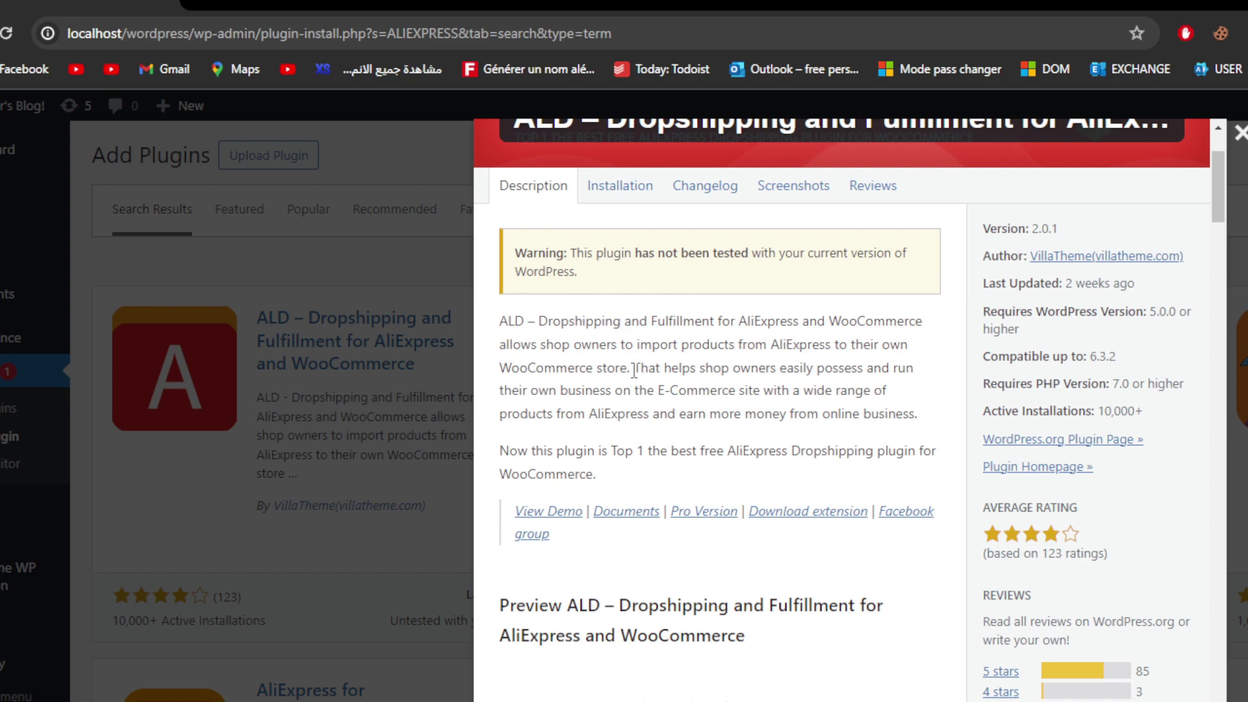
scroll(634, 371, down, 4)
scroll(629, 362, down, 2)
scroll(627, 348, down, 1)
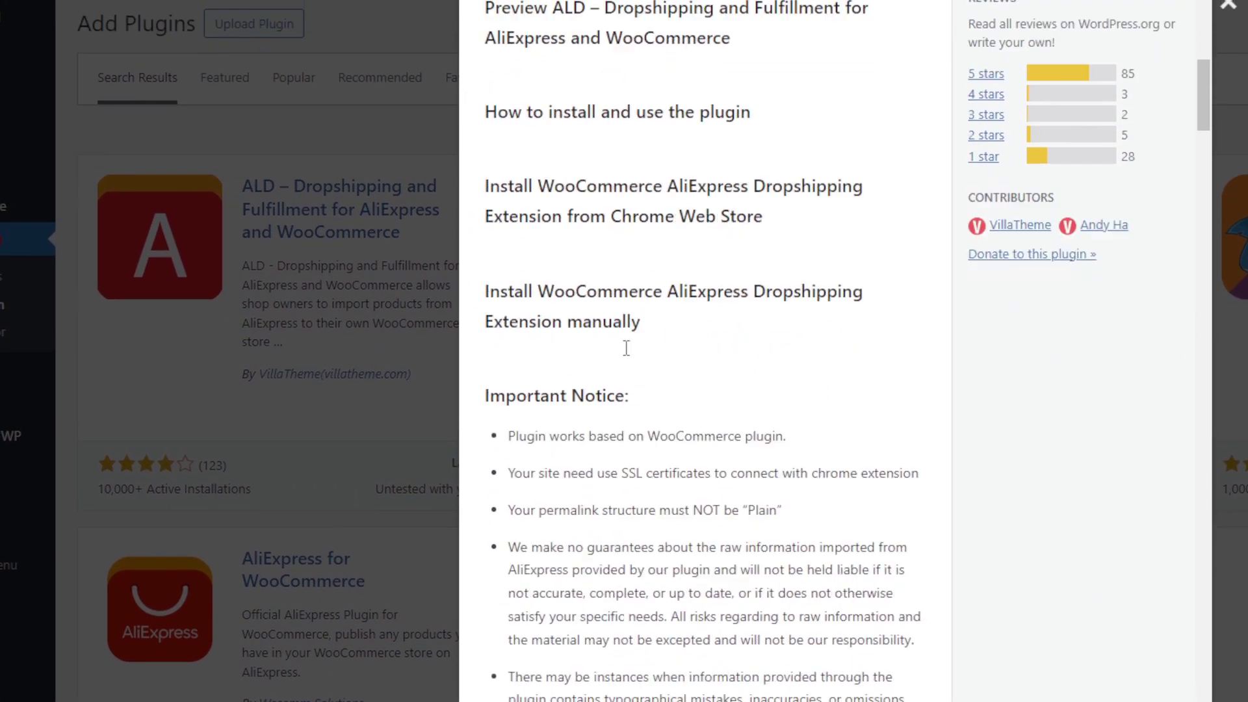
scroll(626, 349, down, 1)
scroll(627, 354, down, 2)
scroll(629, 366, down, 4)
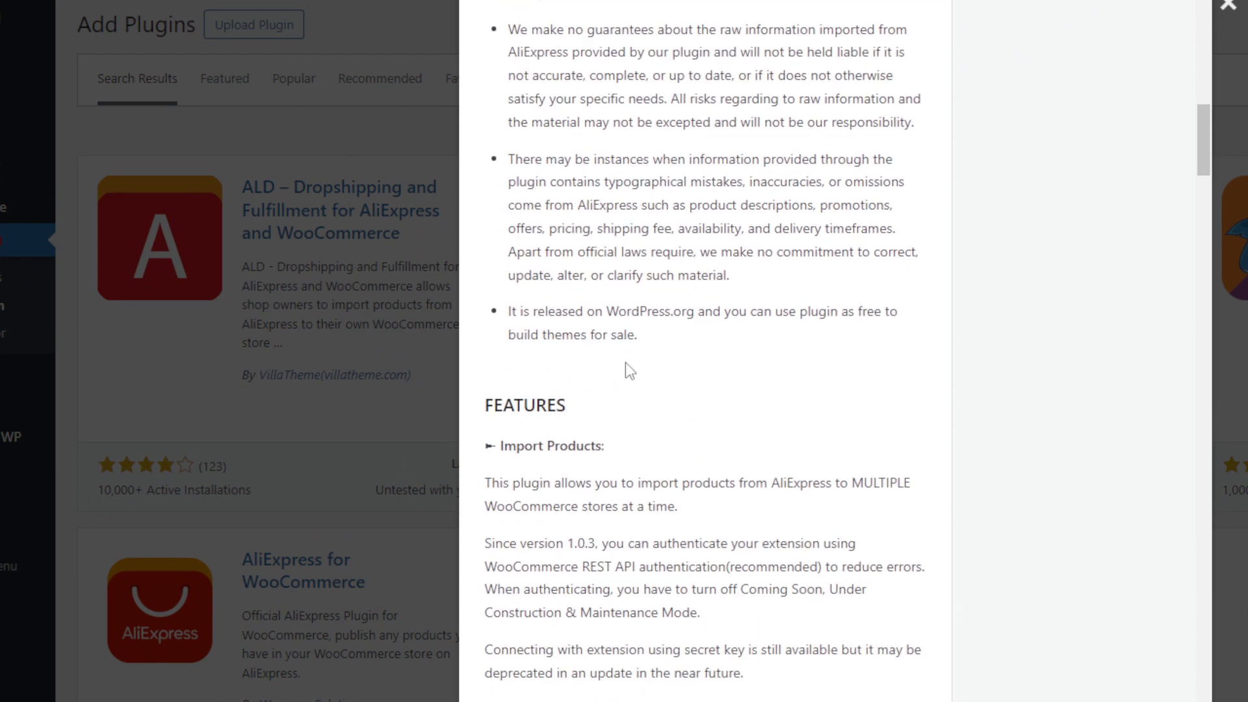
scroll(629, 370, down, 2)
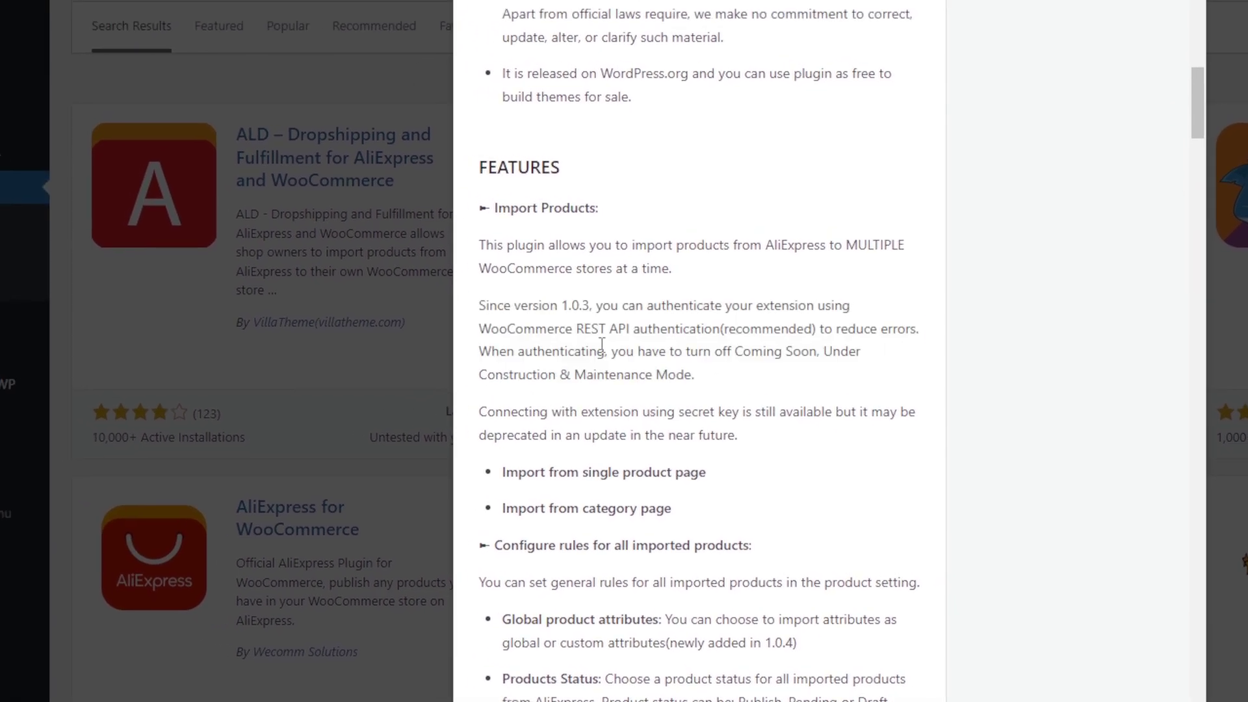
scroll(626, 385, down, 1)
scroll(625, 385, down, 1)
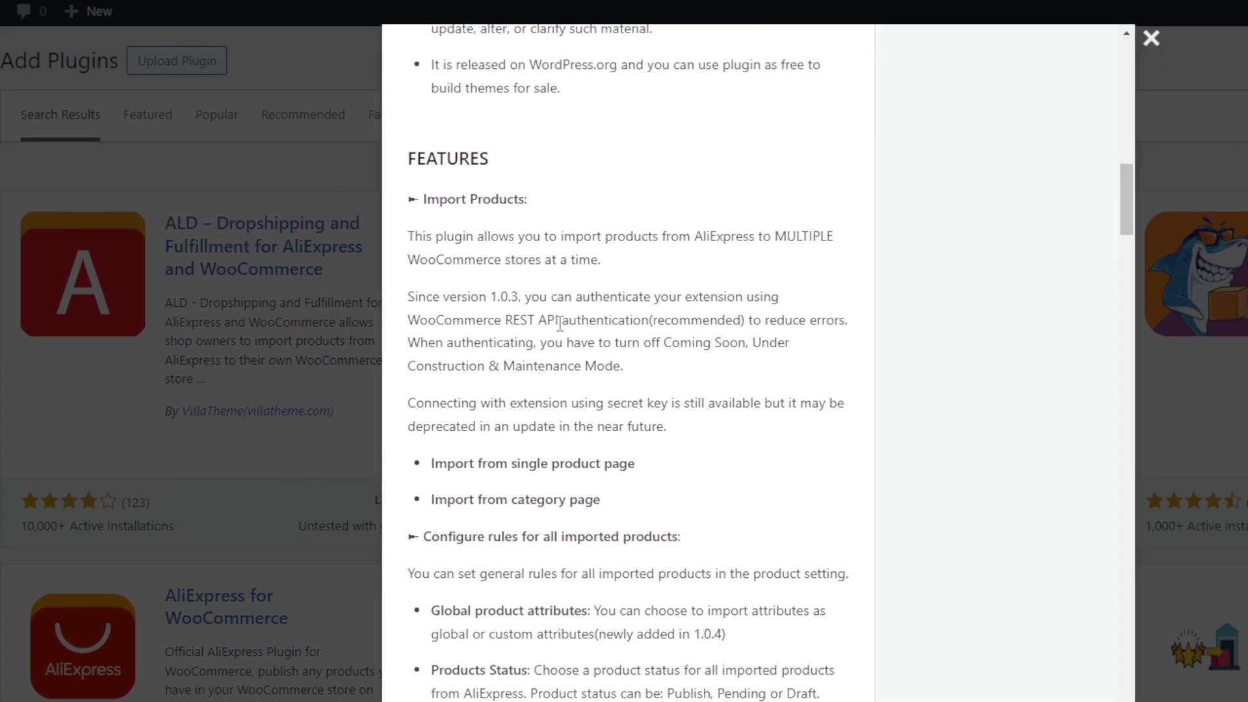
scroll(611, 354, down, 2)
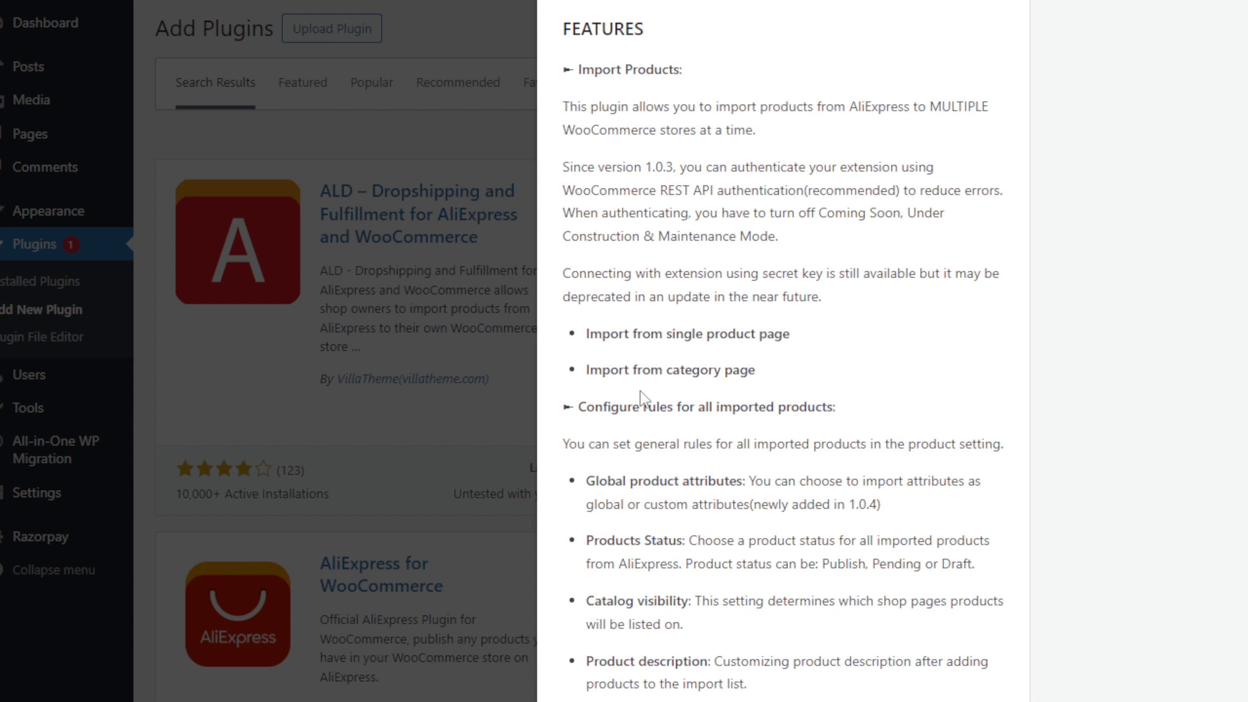
scroll(641, 397, down, 1)
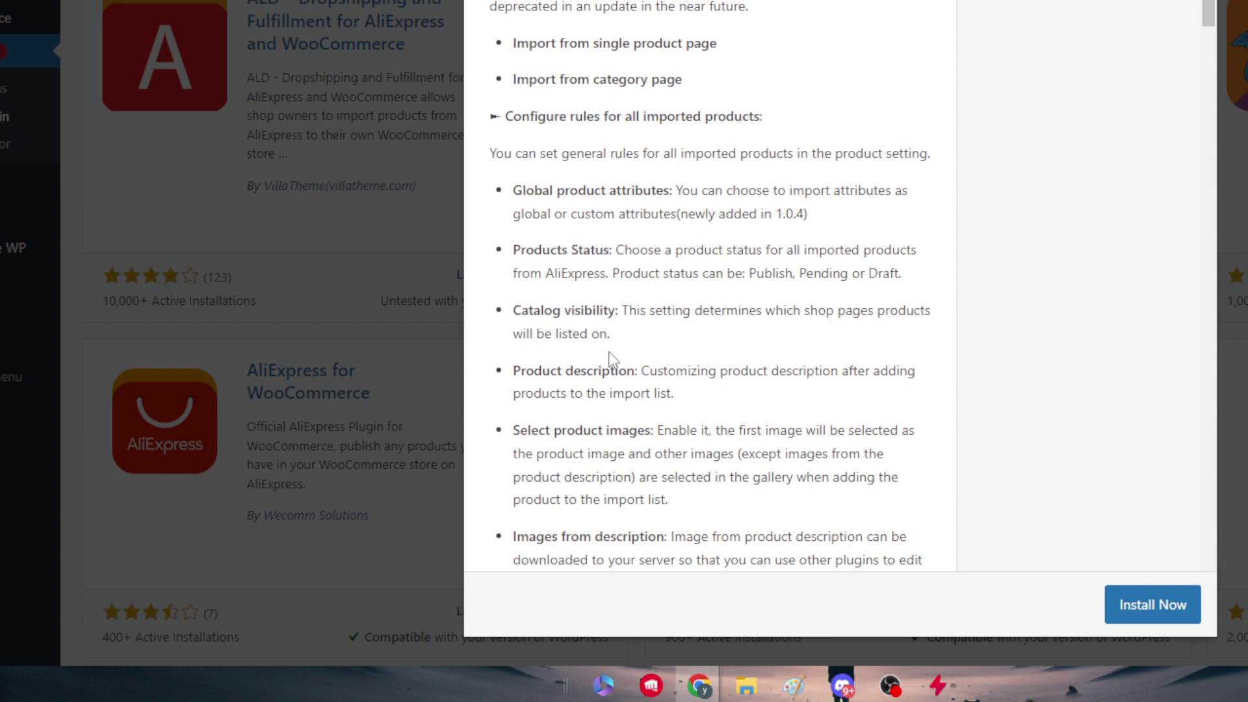
scroll(618, 424, down, 2)
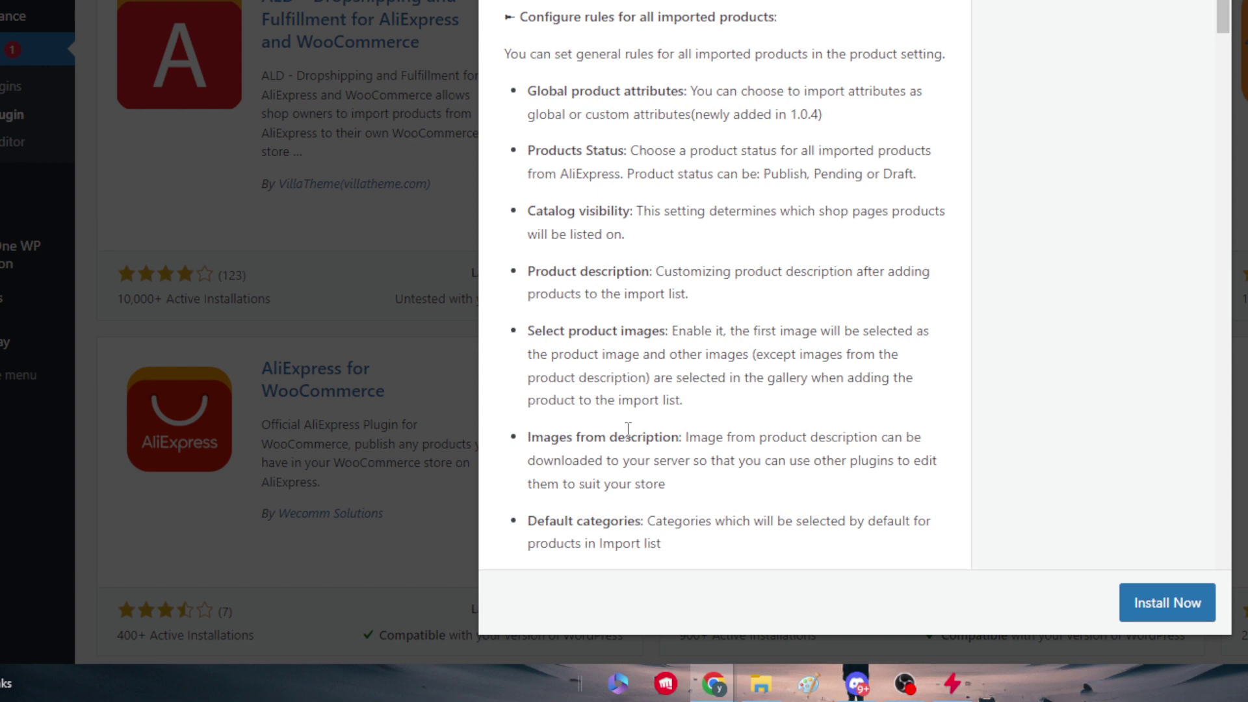
scroll(628, 430, down, 2)
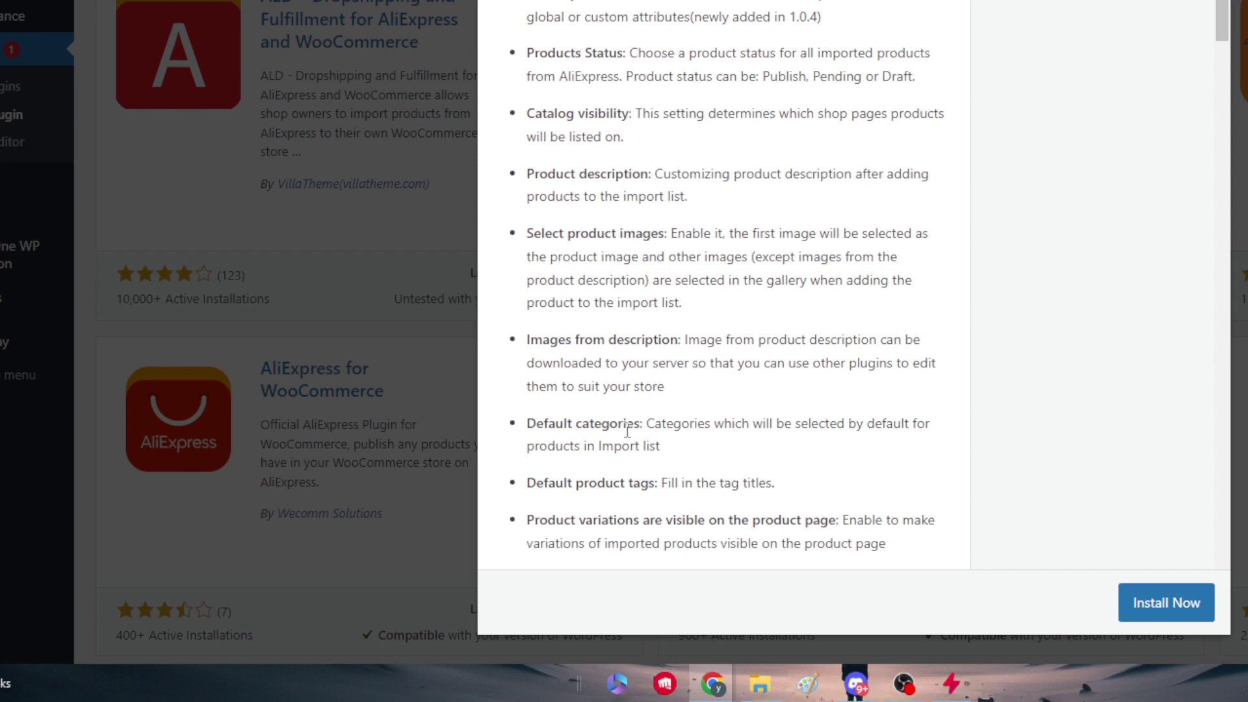
scroll(628, 431, down, 2)
scroll(628, 430, down, 2)
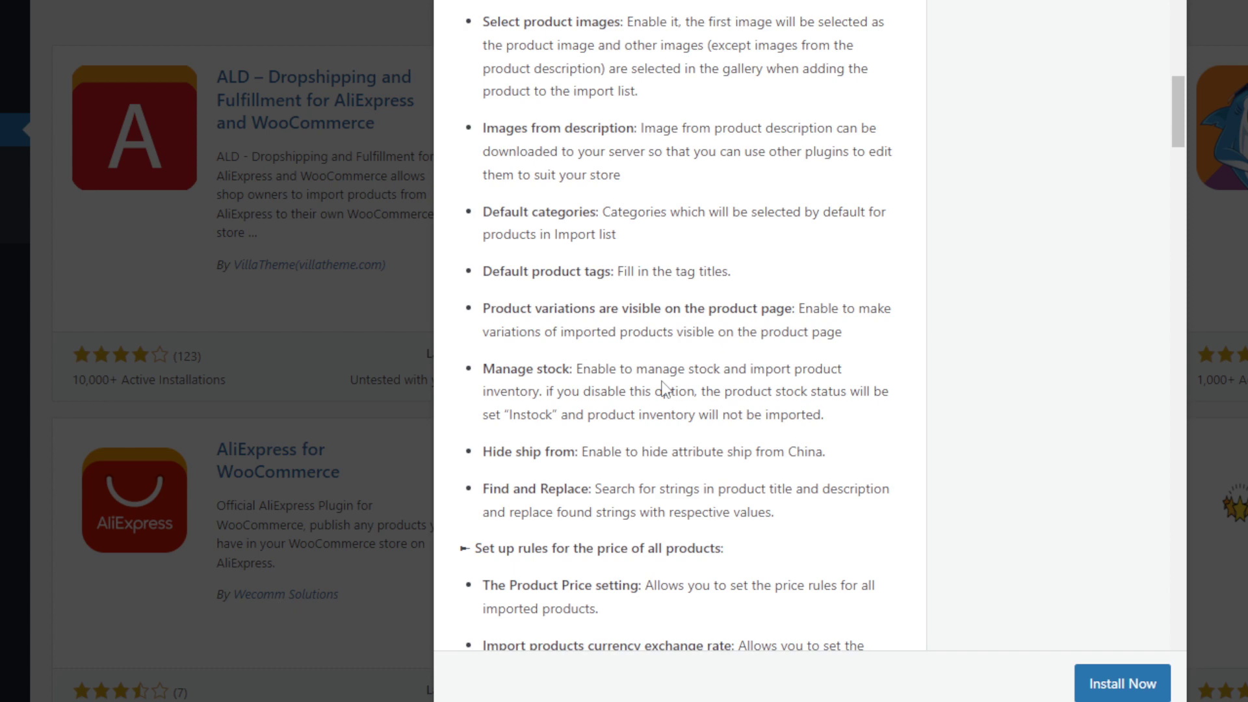
scroll(660, 390, down, 2)
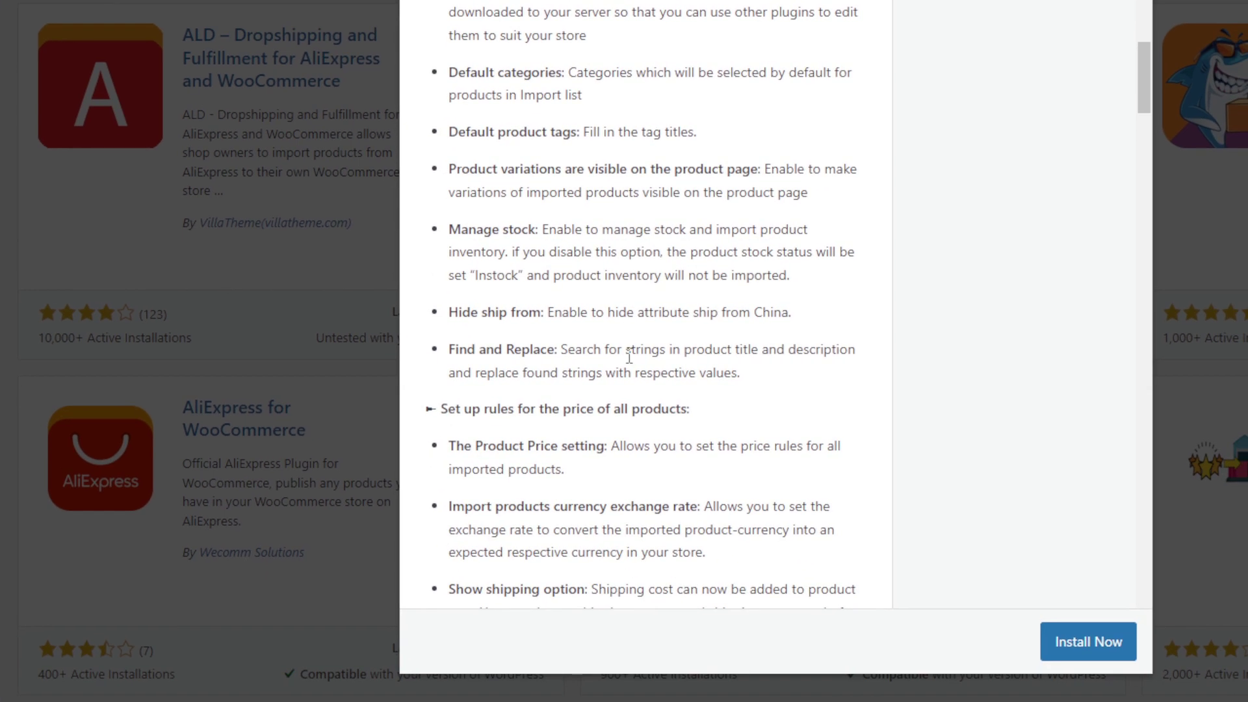
scroll(629, 357, down, 2)
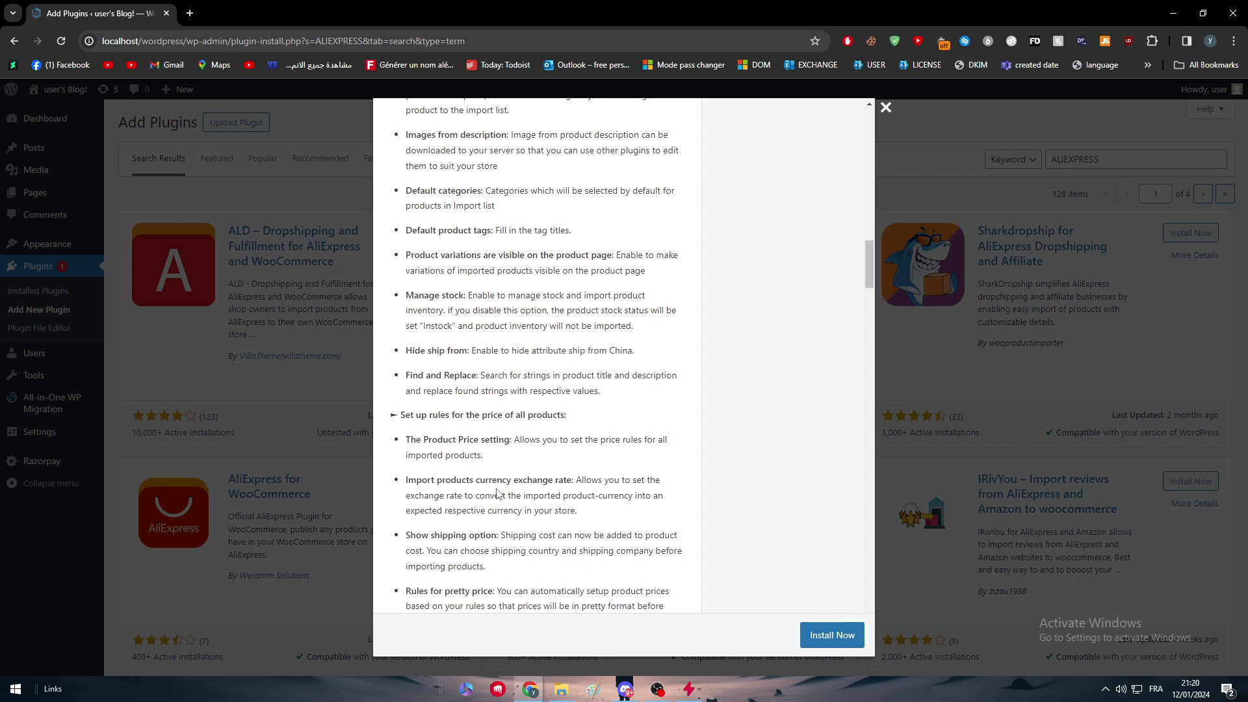
scroll(468, 410, down, 2)
scroll(477, 386, down, 1)
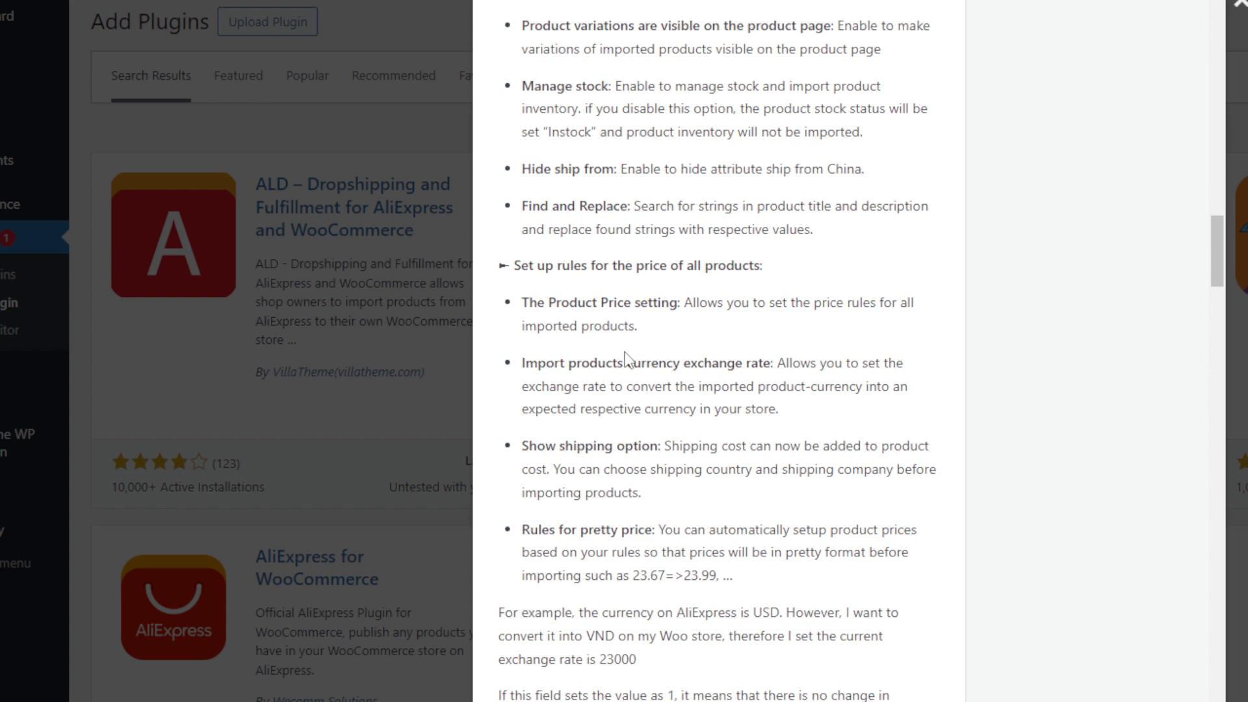
scroll(621, 378, down, 4)
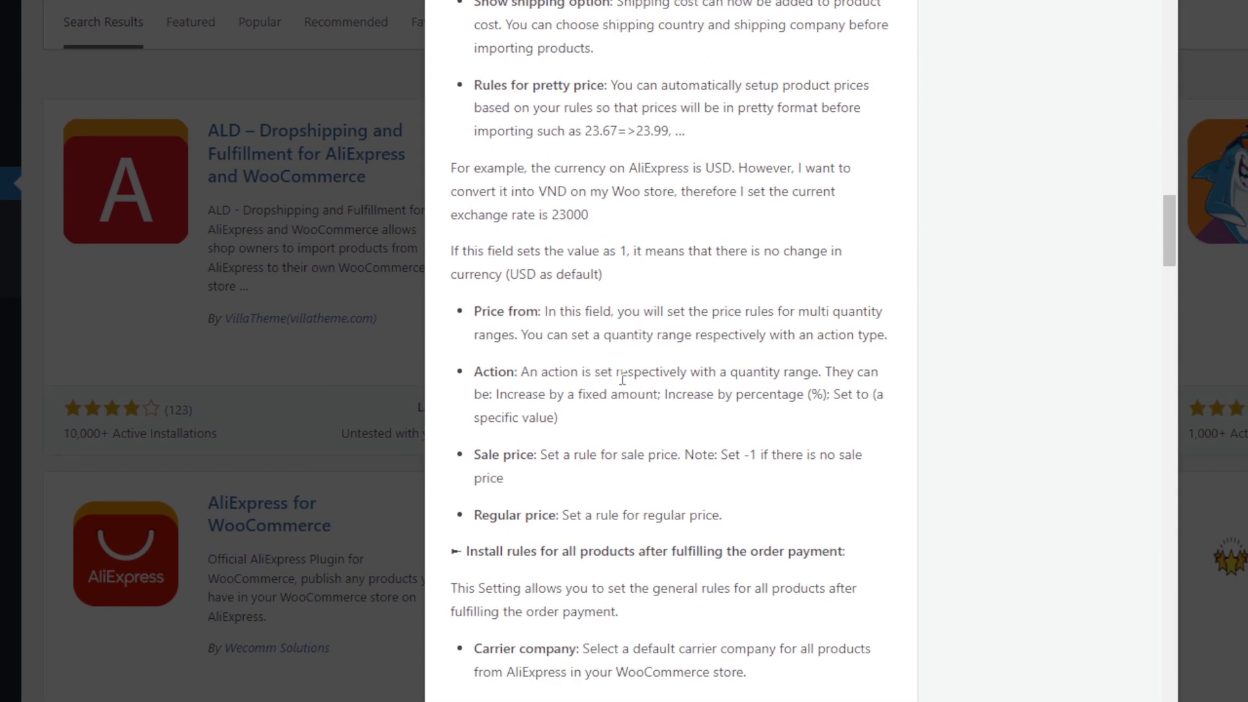
scroll(621, 378, down, 2)
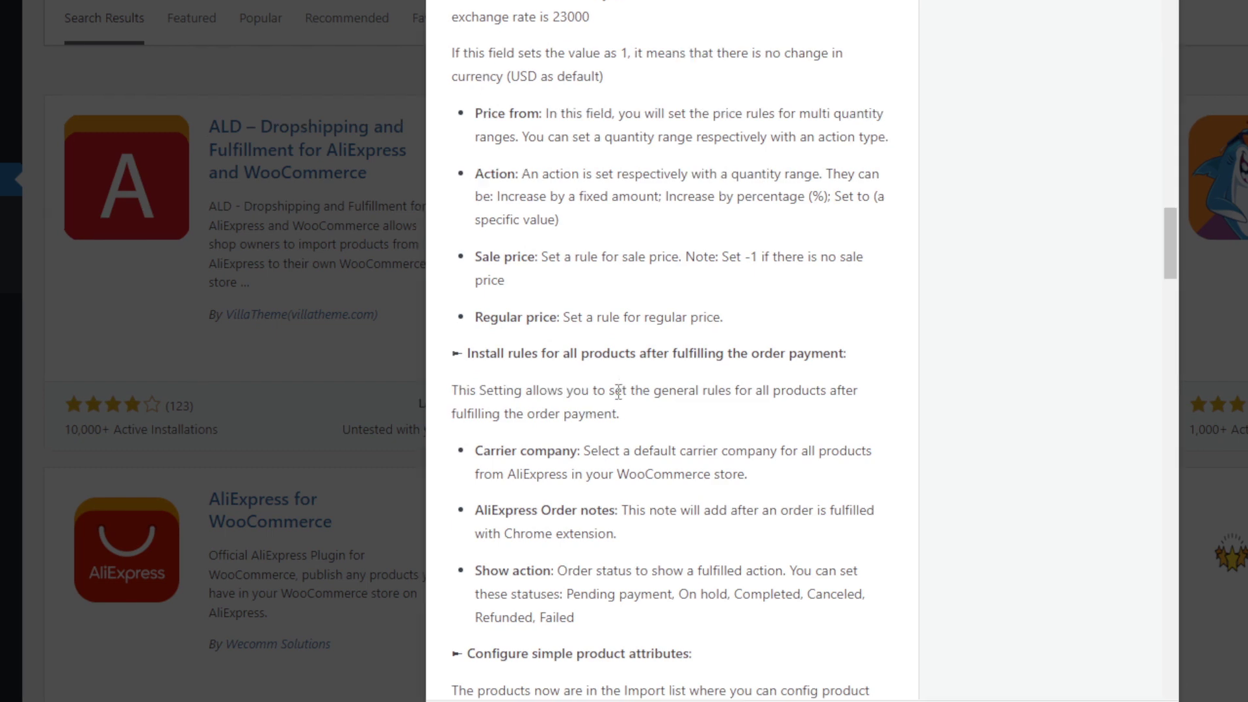
scroll(624, 375, down, 2)
scroll(639, 386, down, 2)
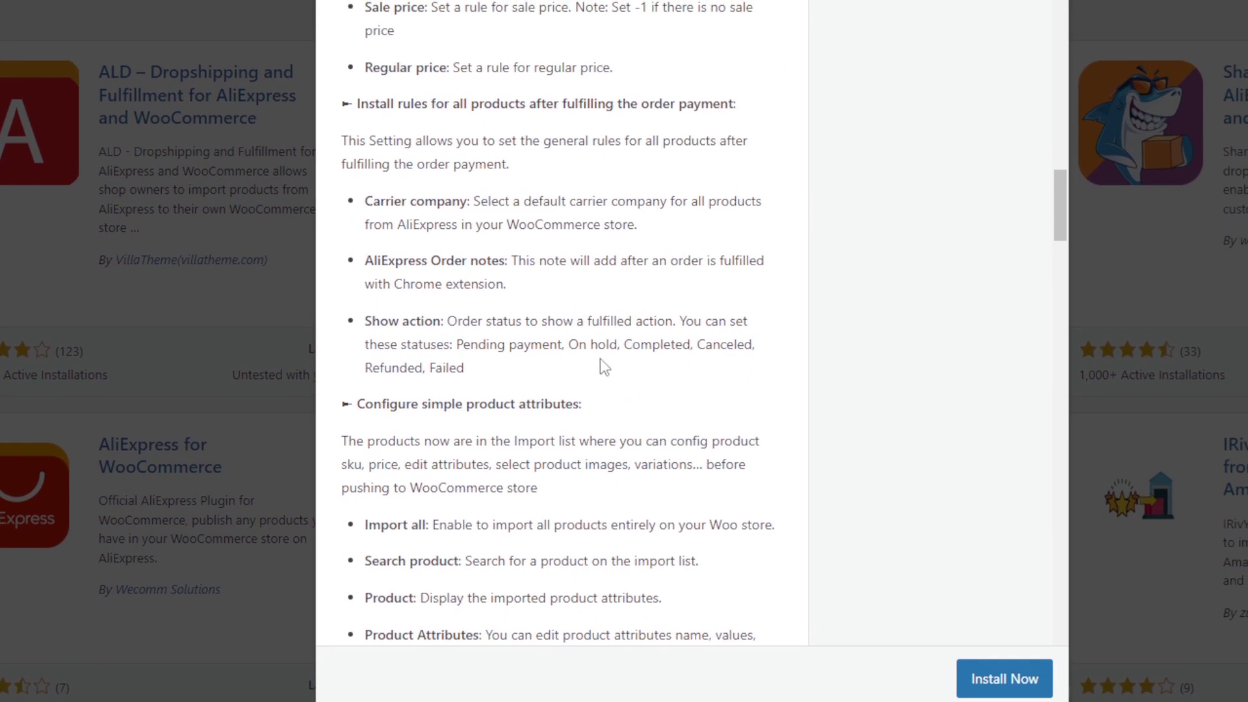
scroll(596, 358, down, 1)
scroll(596, 359, down, 1)
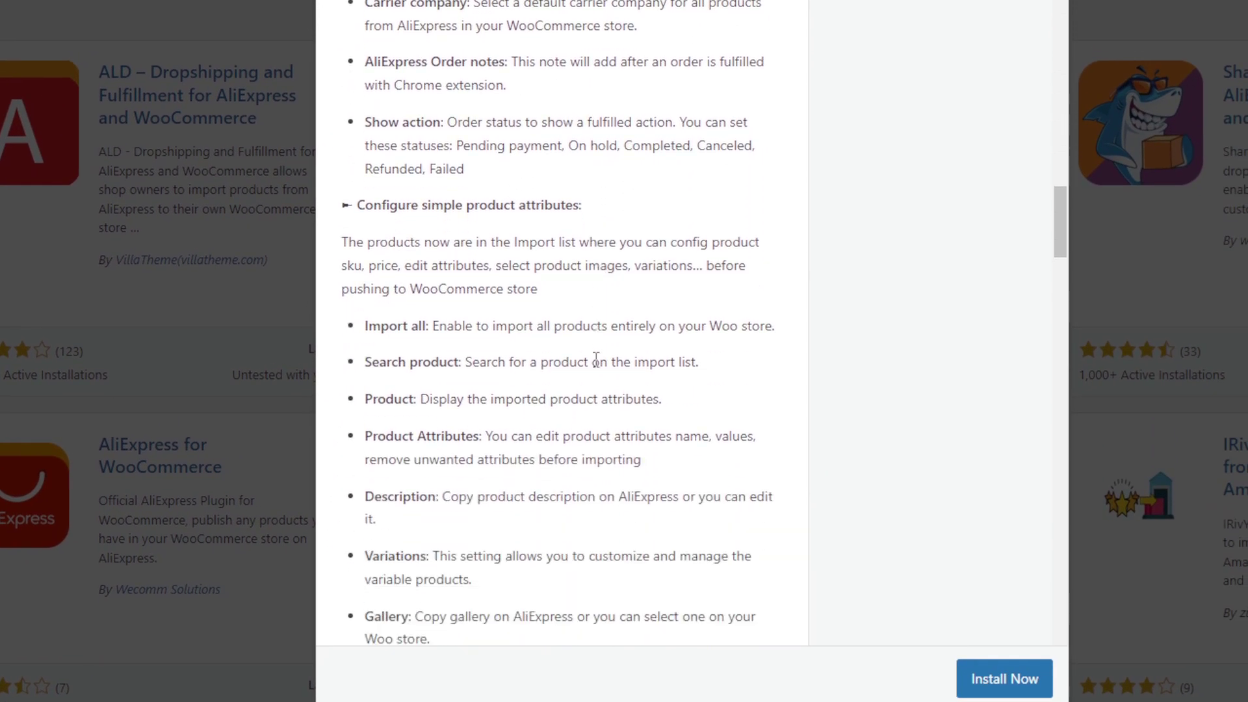
scroll(596, 359, down, 1)
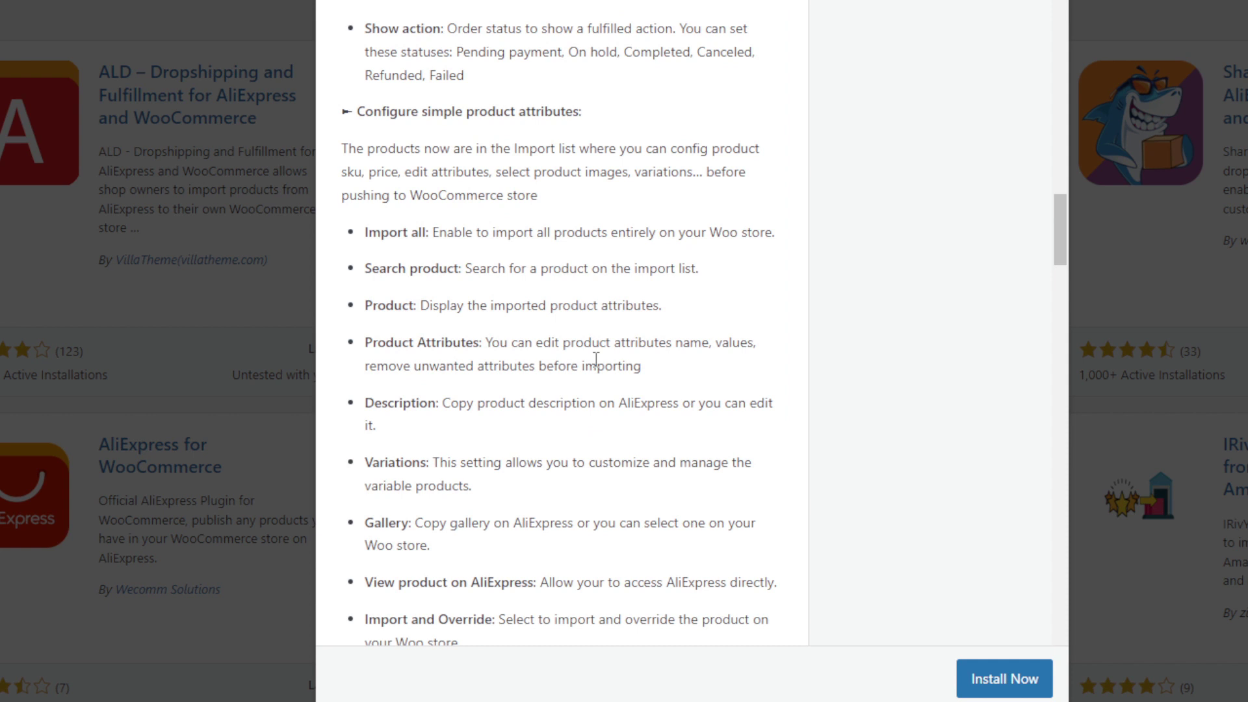
scroll(596, 360, down, 1)
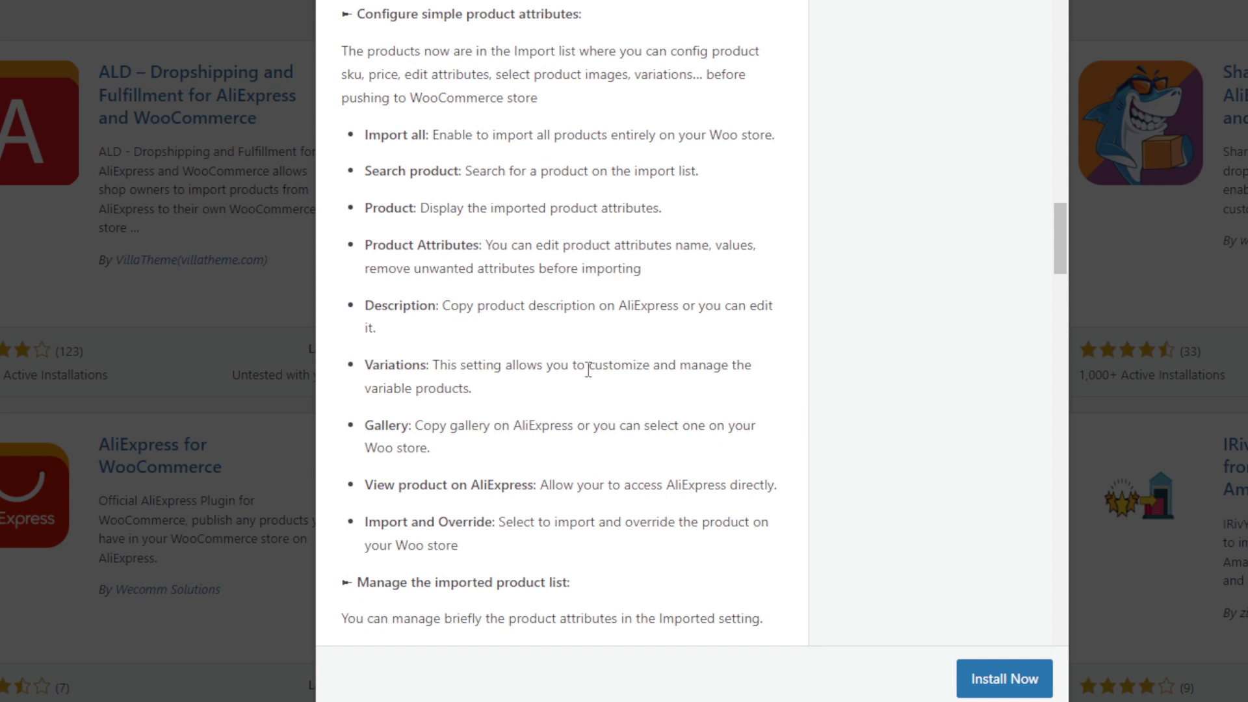
scroll(590, 365, down, 3)
scroll(590, 369, down, 1)
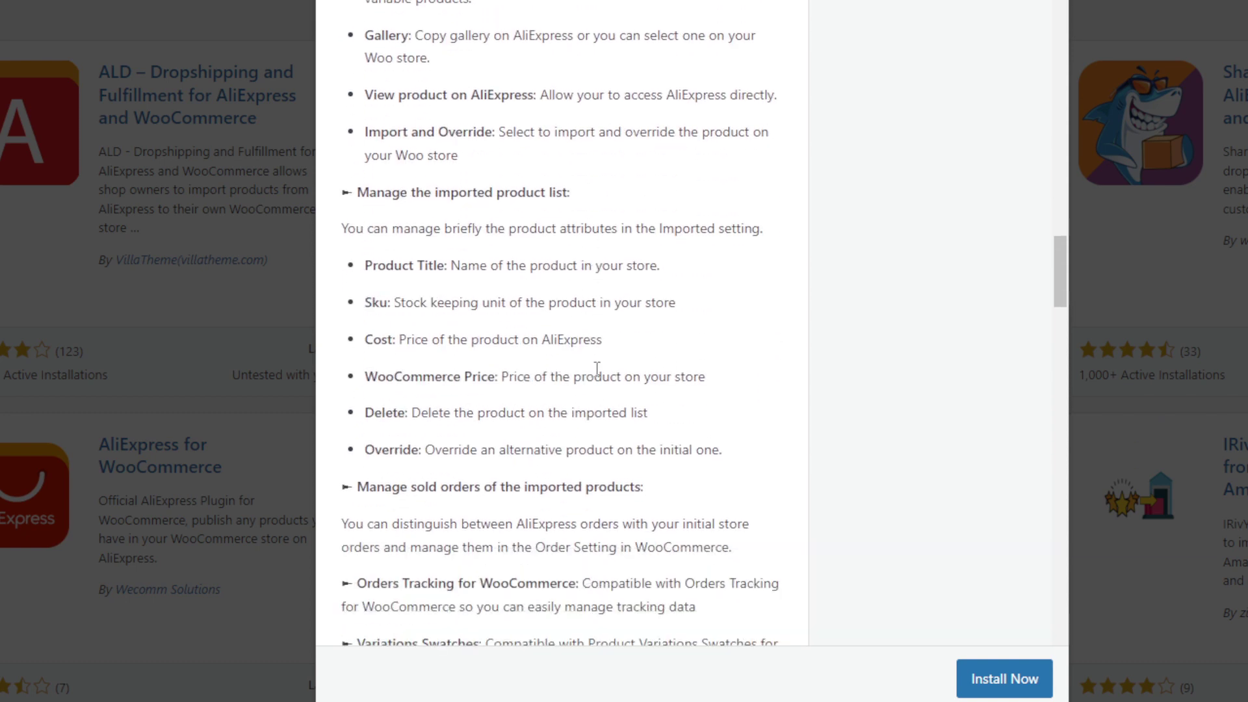
scroll(596, 368, down, 1)
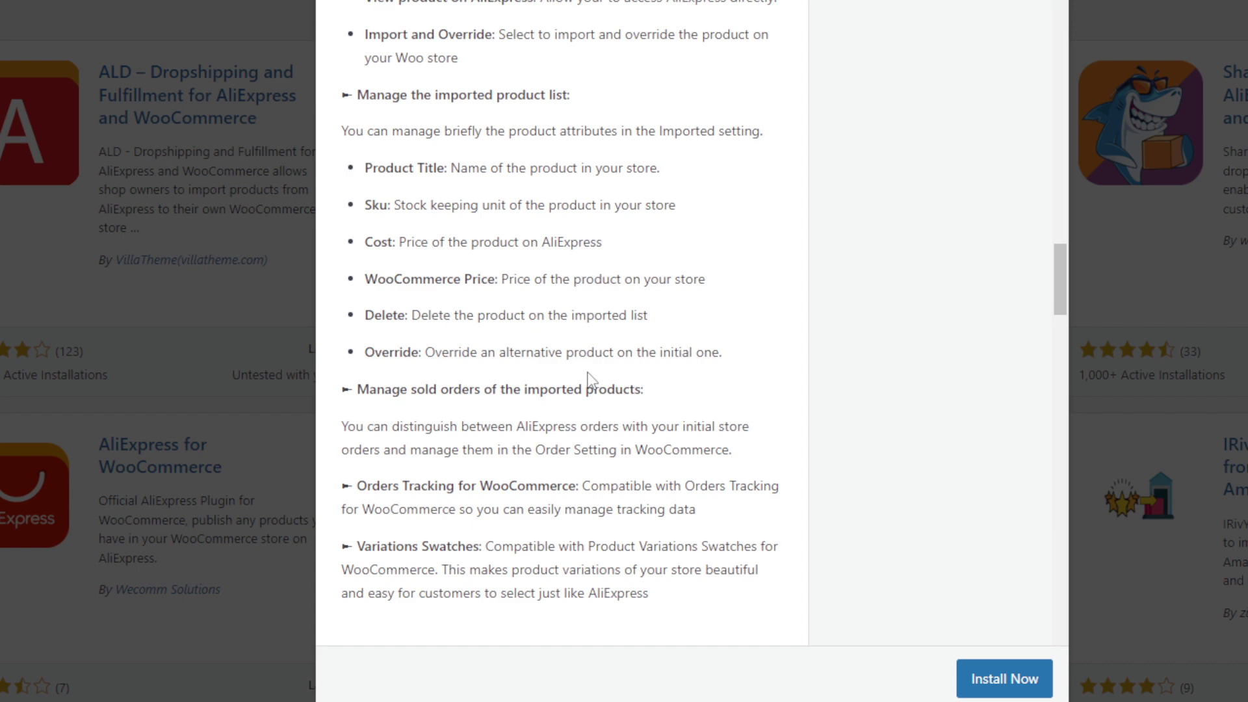
scroll(626, 411, down, 2)
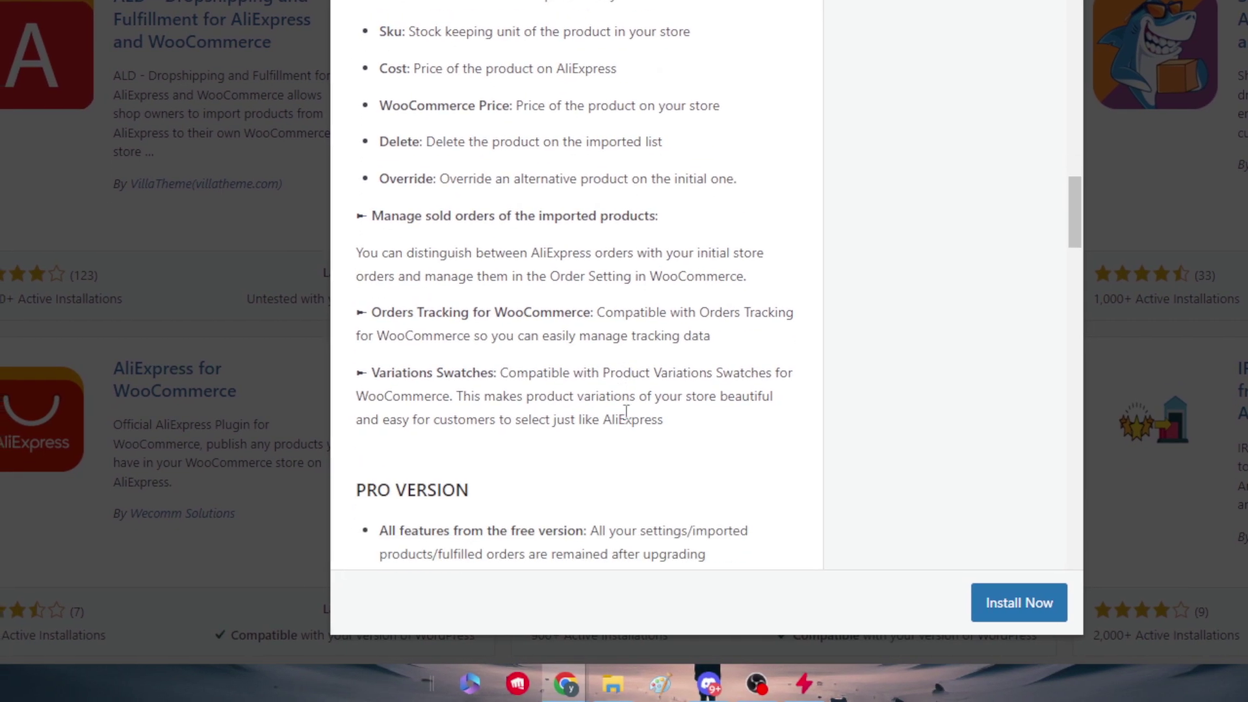
scroll(625, 411, down, 1)
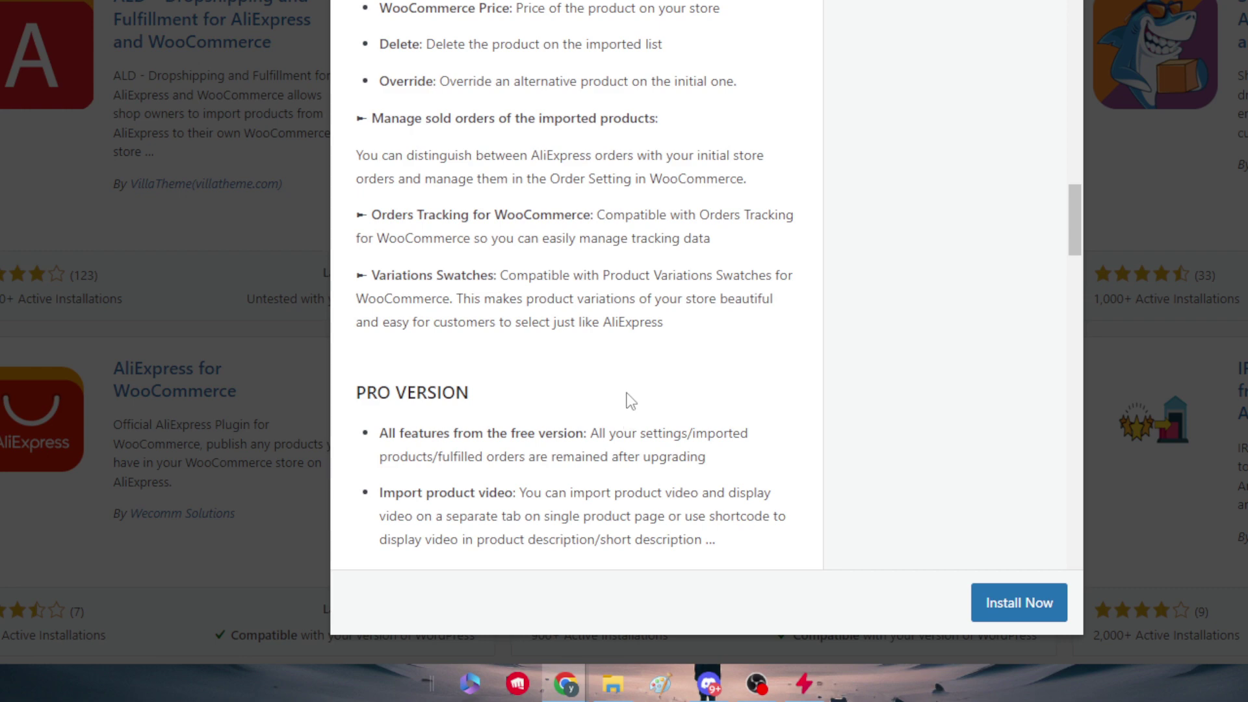
mouse_move(664, 323)
mouse_down()
mouse_move(576, 320)
mouse_move(506, 44)
mouse_up()
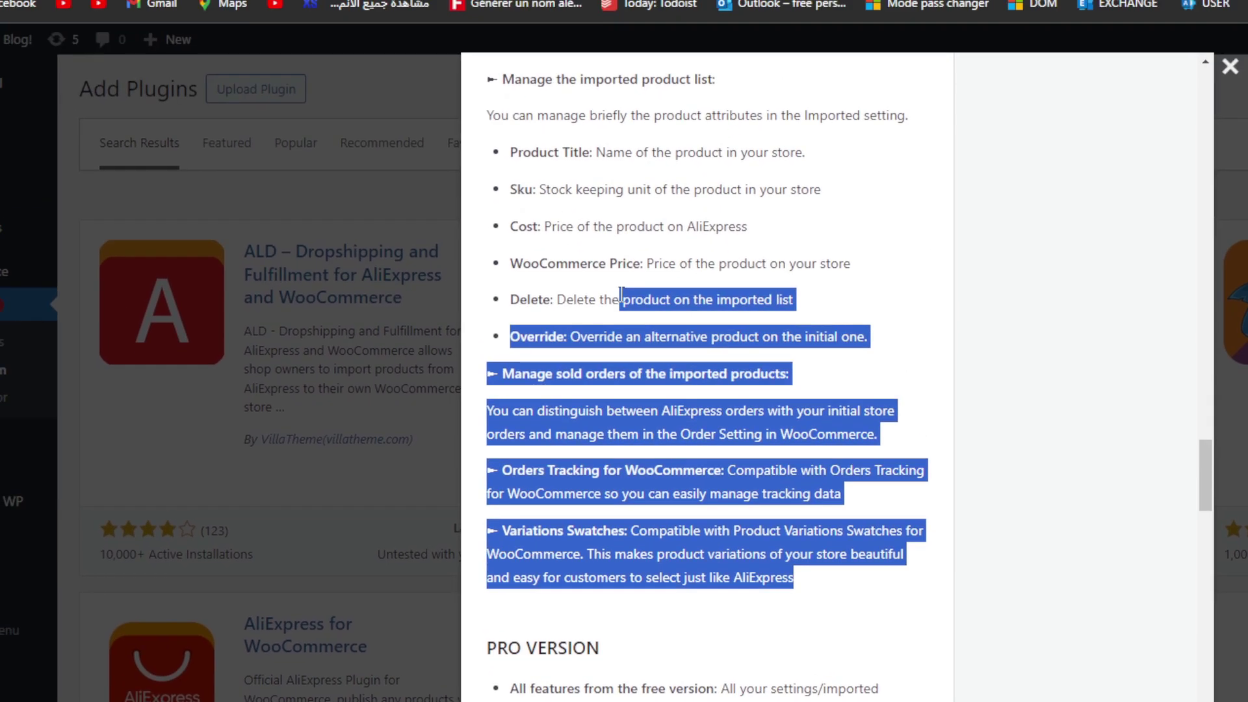
click(506, 44)
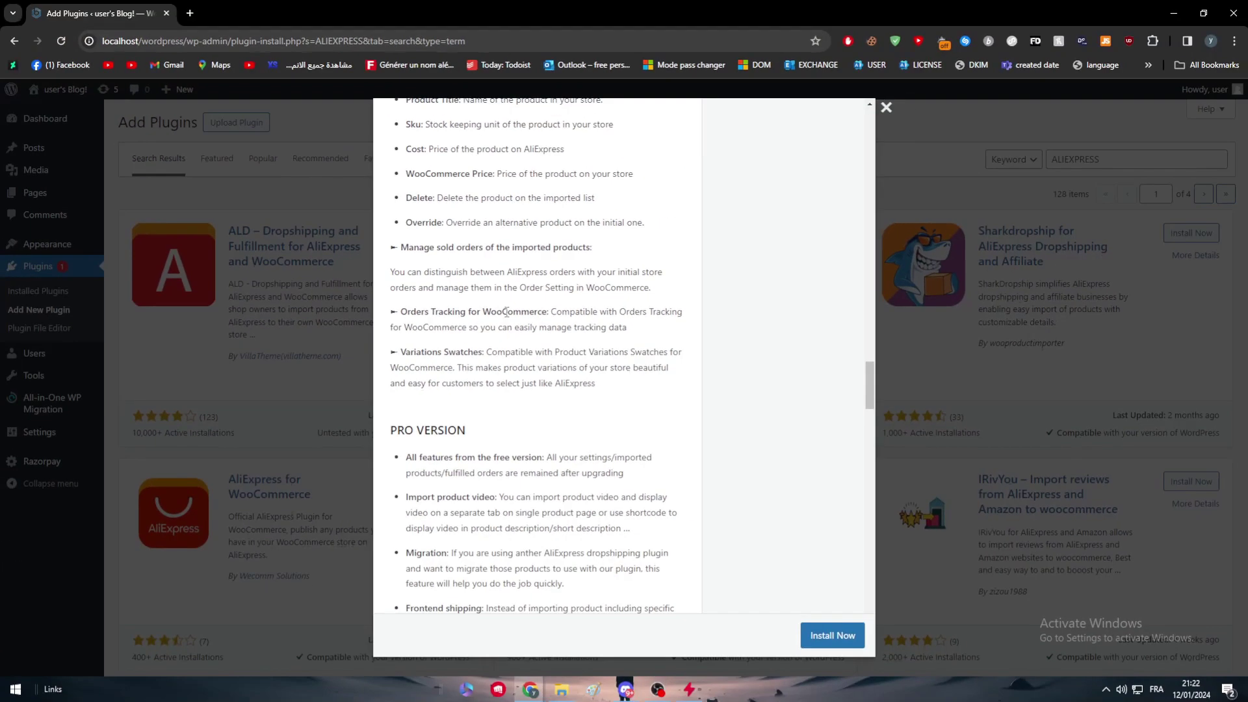
scroll(537, 337, down, 3)
double_click(439, 235)
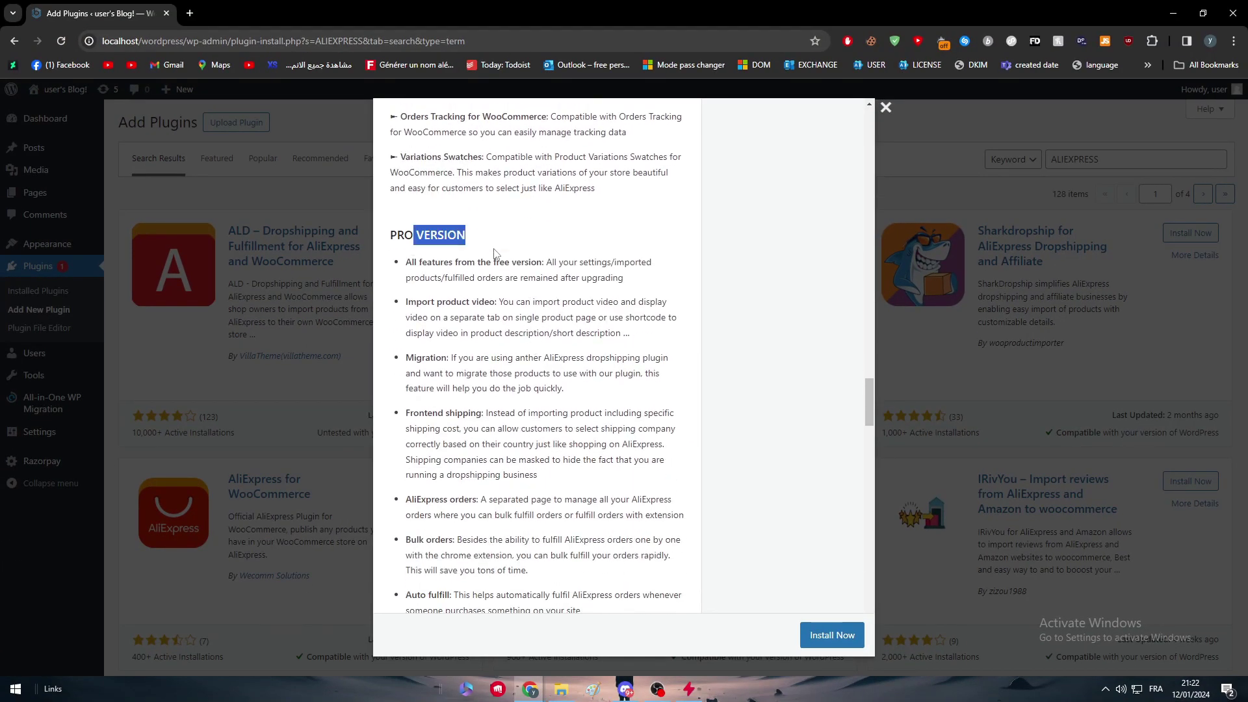
click(499, 254)
drag(407, 261, 499, 263)
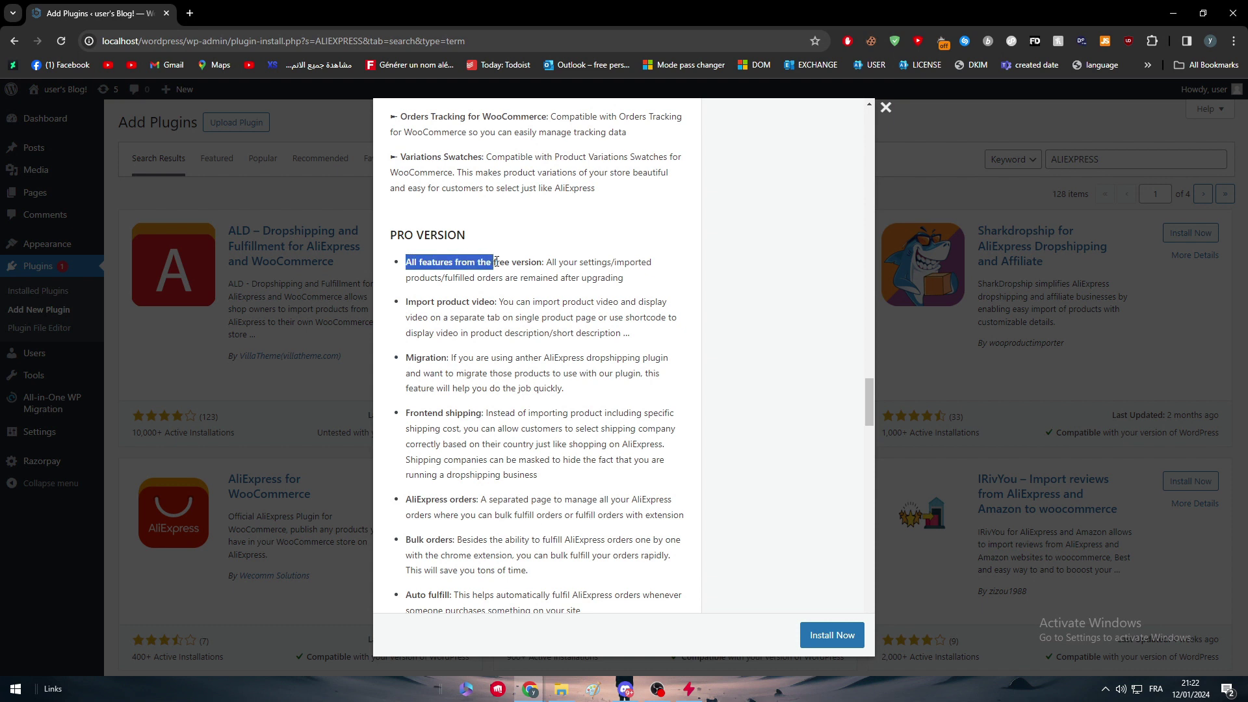
click(500, 264)
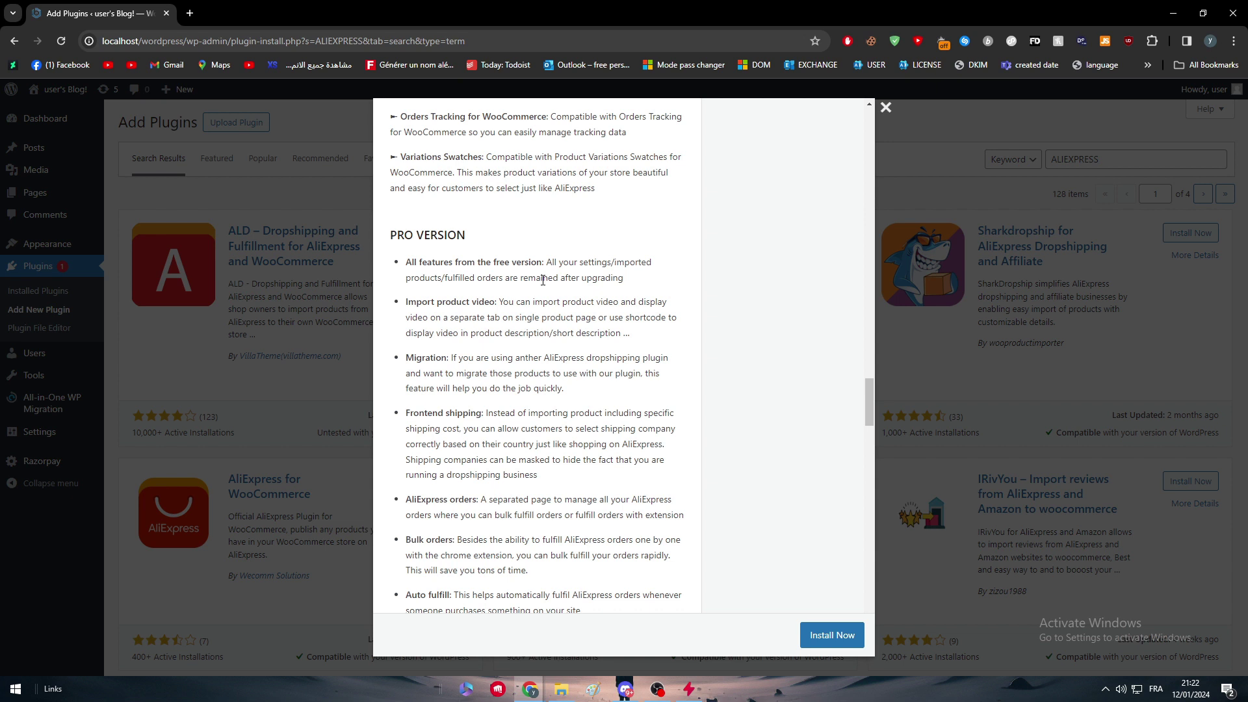
scroll(544, 280, down, 1)
scroll(528, 430, down, 1)
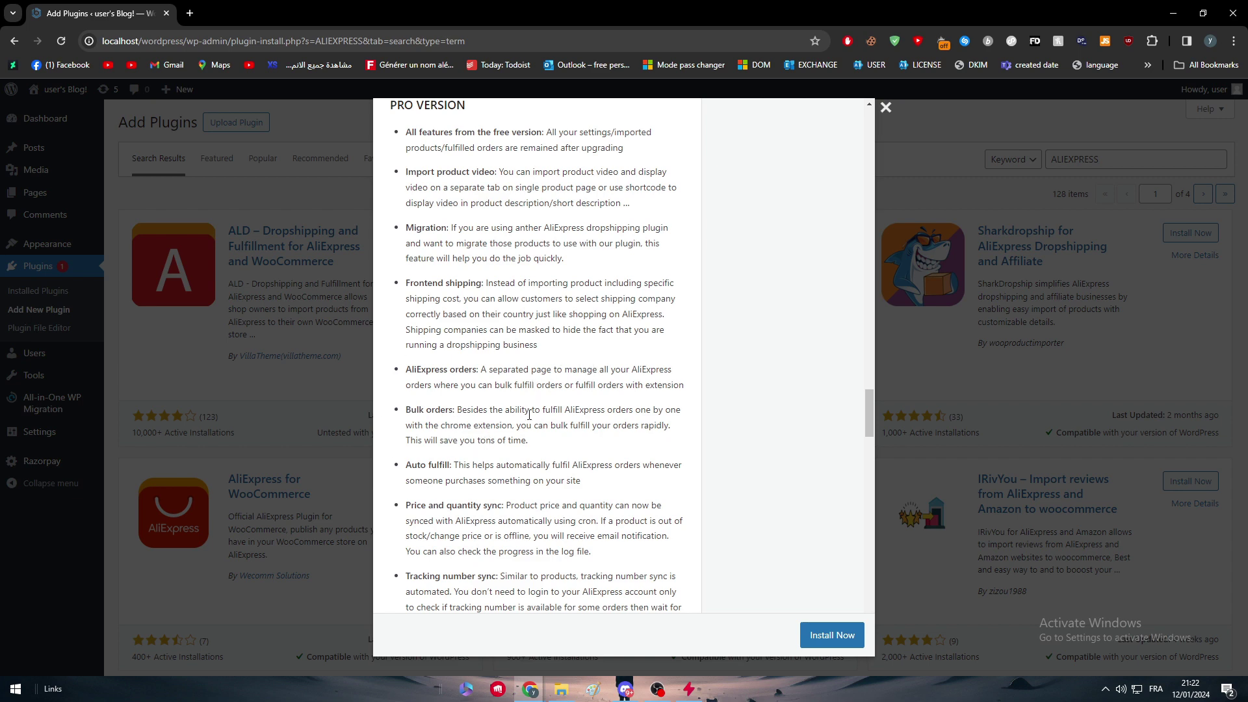
scroll(529, 415, down, 2)
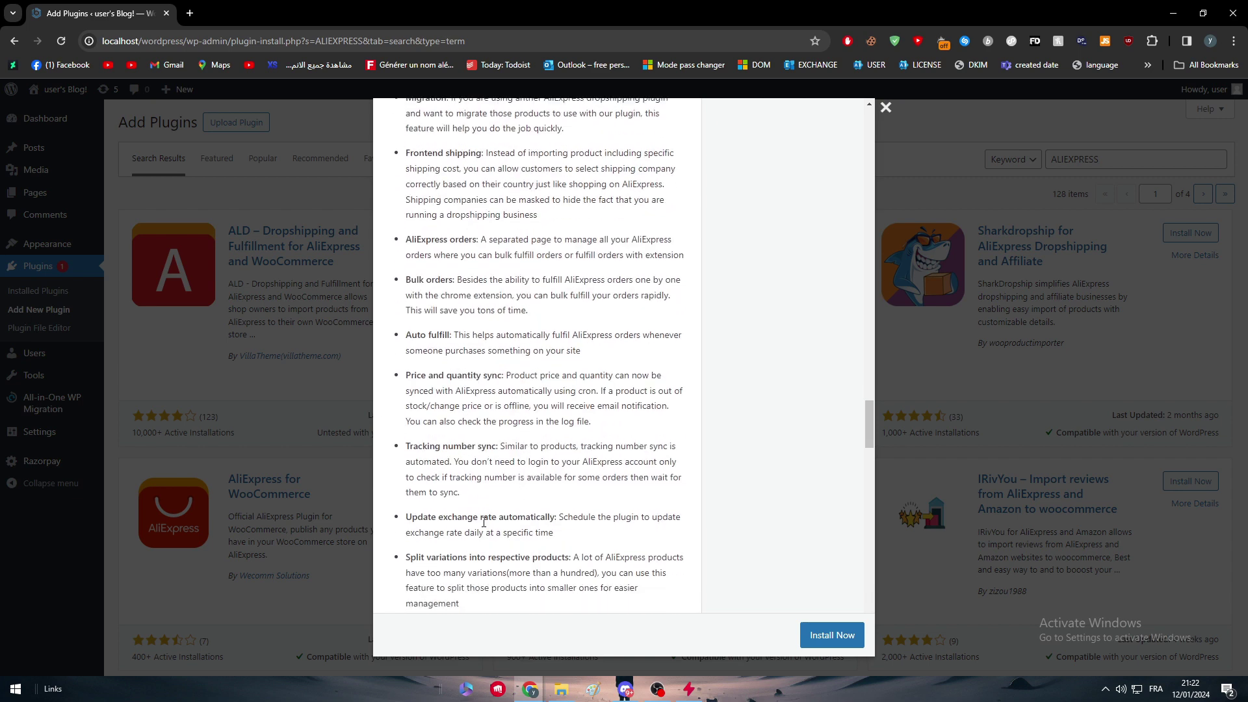
scroll(484, 523, down, 1)
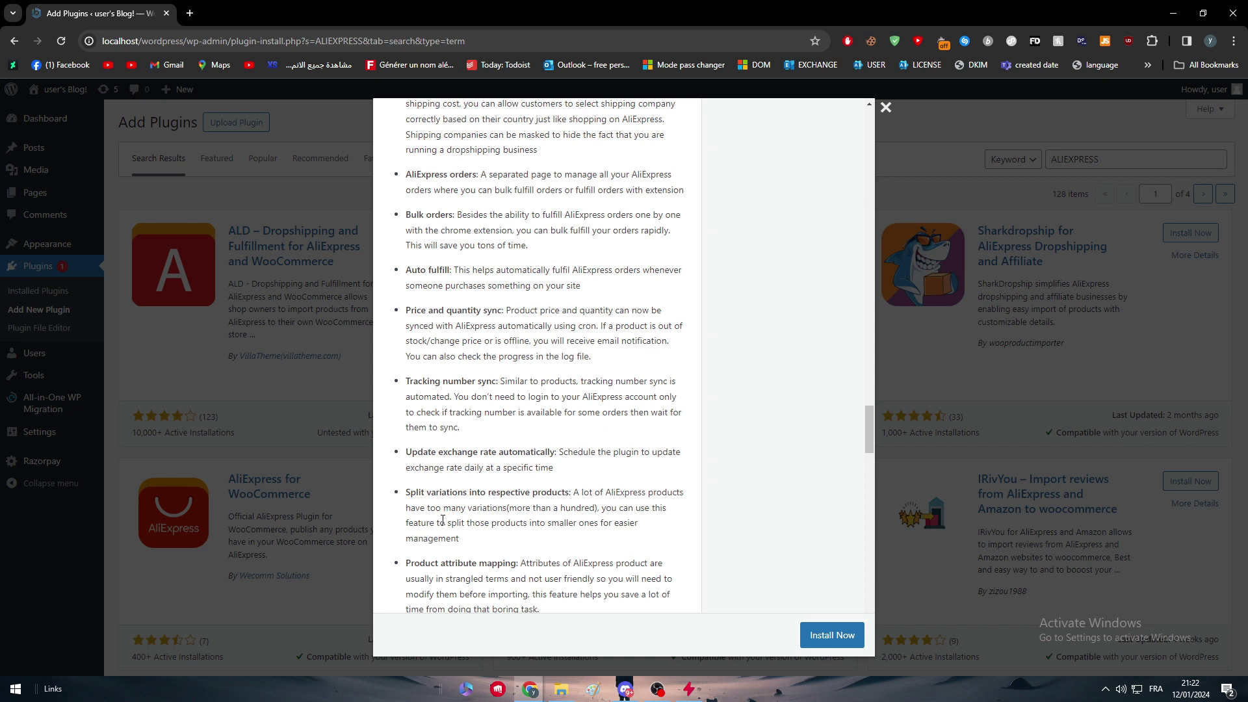
scroll(442, 521, down, 1)
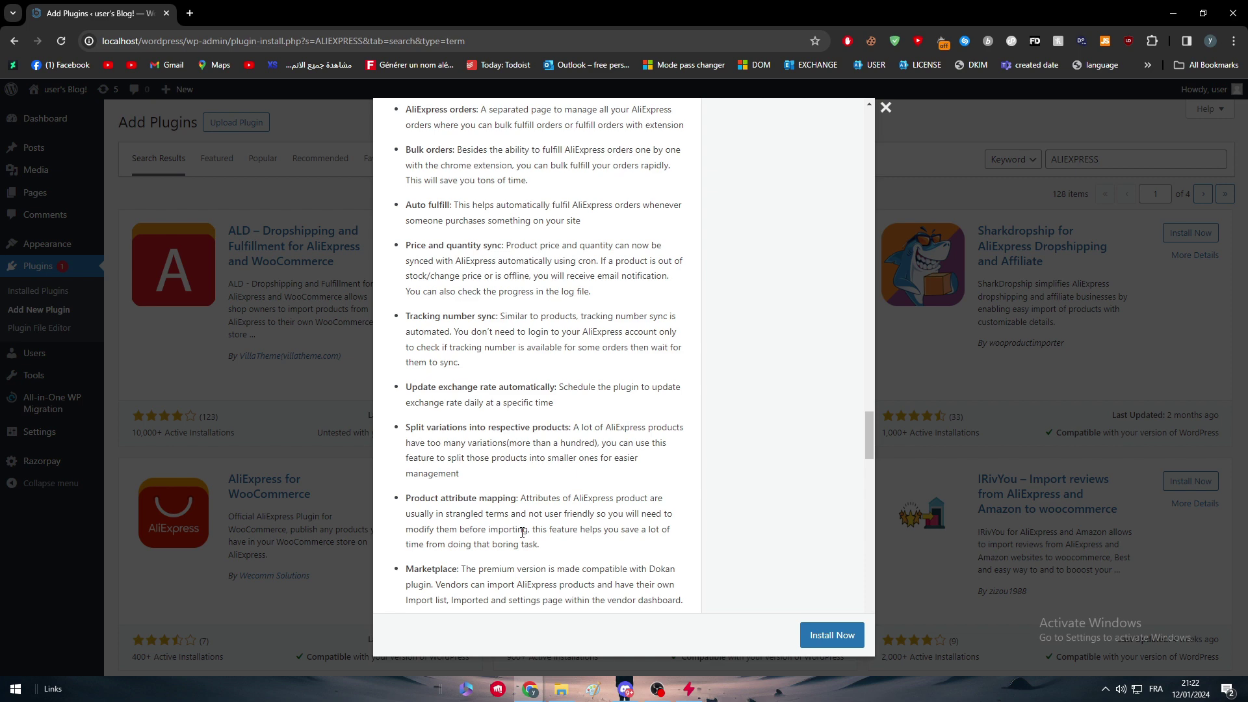
scroll(523, 532, down, 1)
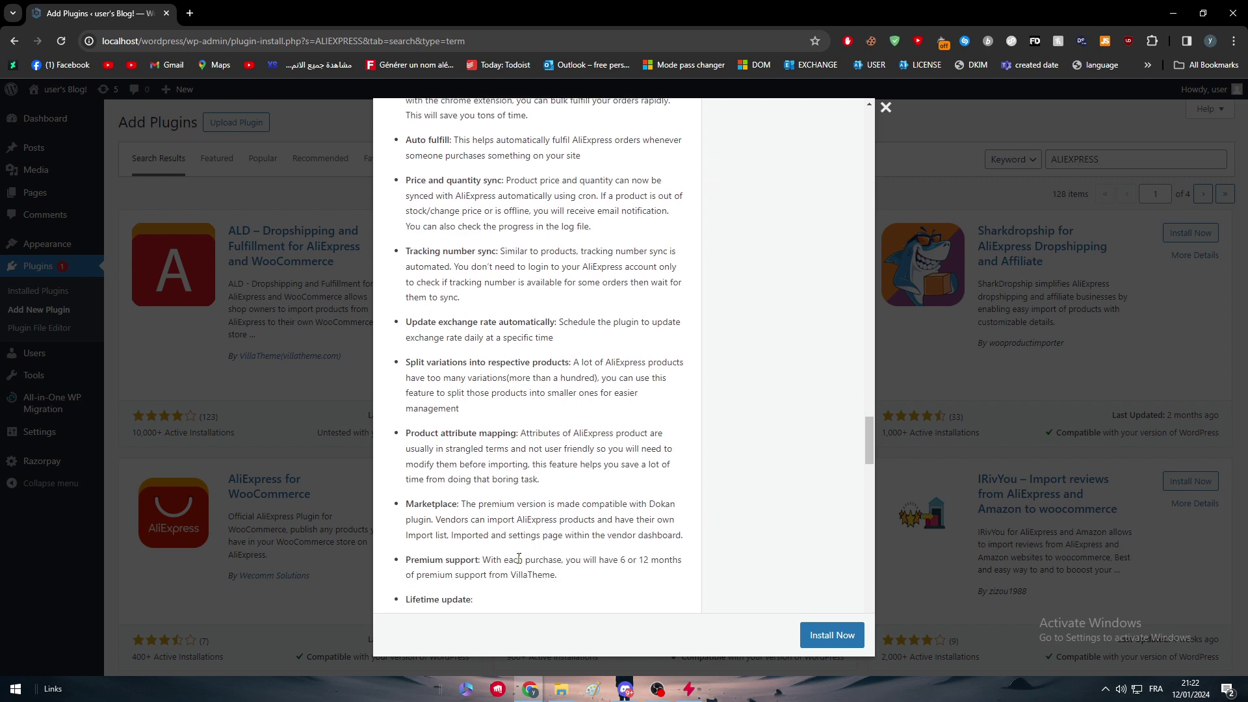
scroll(517, 552, down, 1)
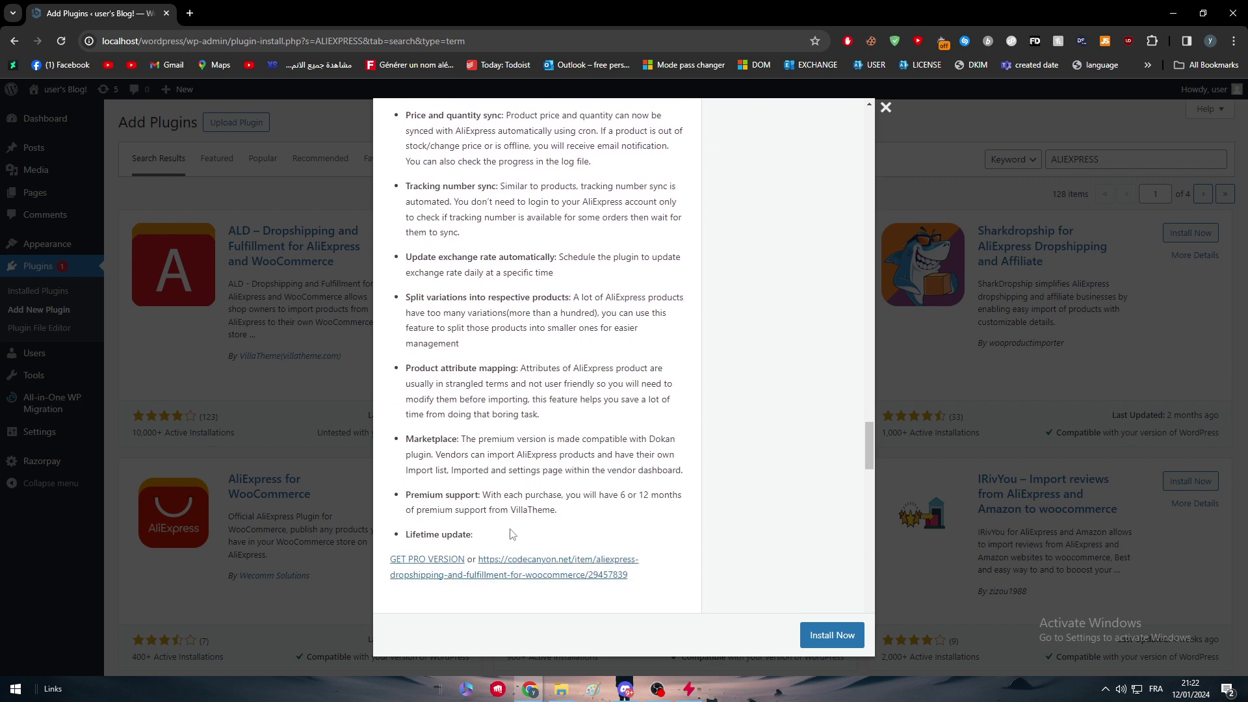
scroll(516, 534, down, 1)
scroll(570, 431, down, 1)
scroll(570, 430, down, 3)
scroll(605, 439, up, 1)
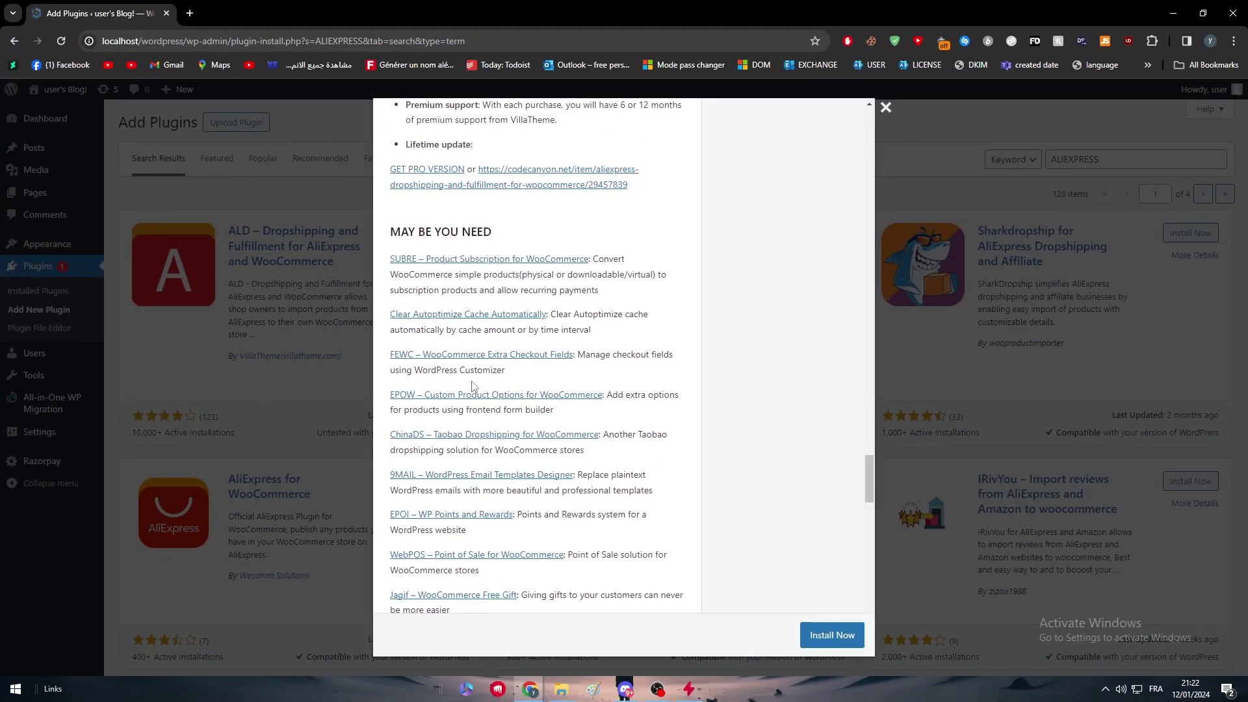
scroll(558, 371, up, 5)
scroll(683, 401, down, 1)
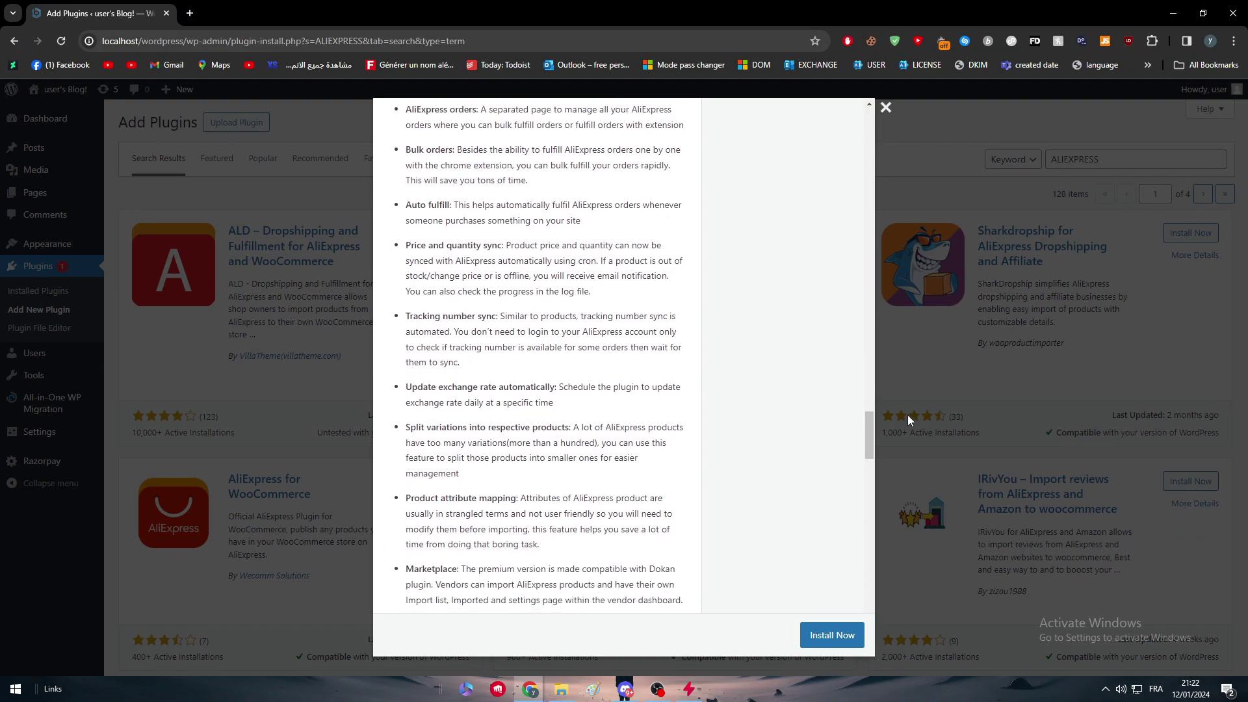
mouse_move(867, 428)
mouse_down()
mouse_move(839, 417)
mouse_move(835, 485)
mouse_move(791, 256)
mouse_move(800, 157)
mouse_move(845, 494)
mouse_up()
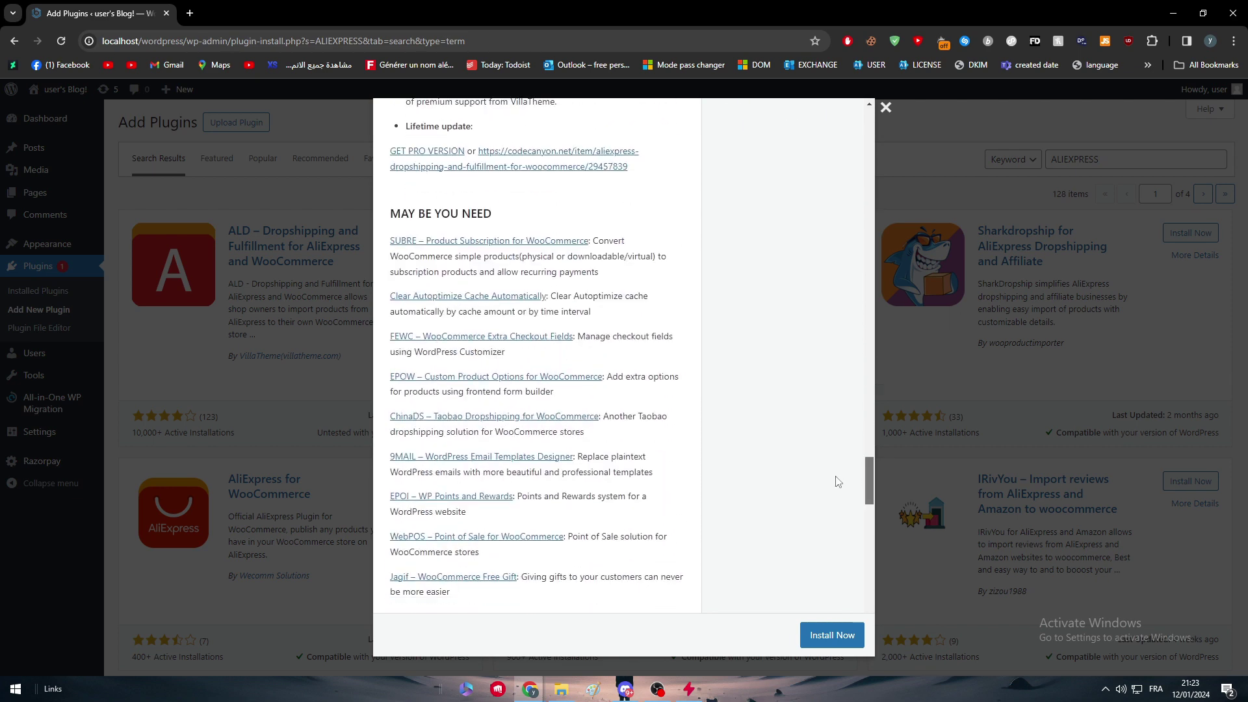
Open SUBRE, Clear Autoptimize, FEWC, EPOW, ChinaDS, 9MAIL, EPOI and Jagif plugin pages in background tabs
middle_click(518, 242)
middle_click(473, 296)
middle_click(492, 336)
middle_click(483, 377)
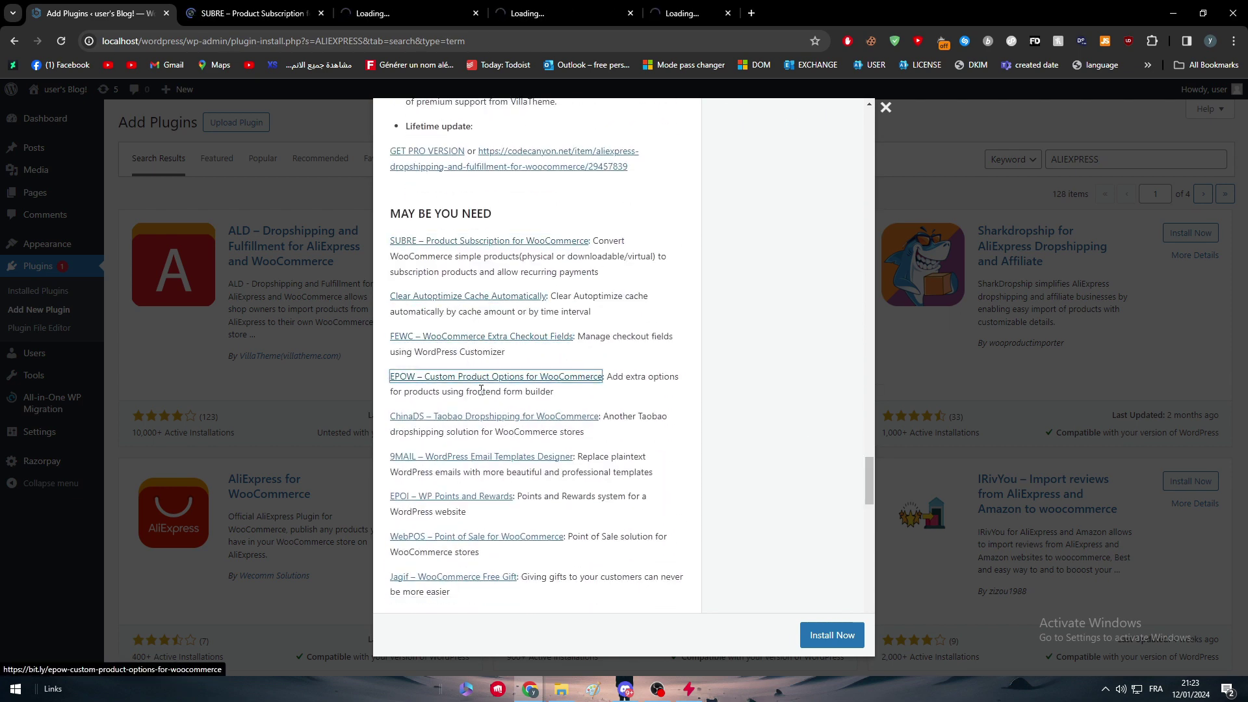
middle_click(443, 460)
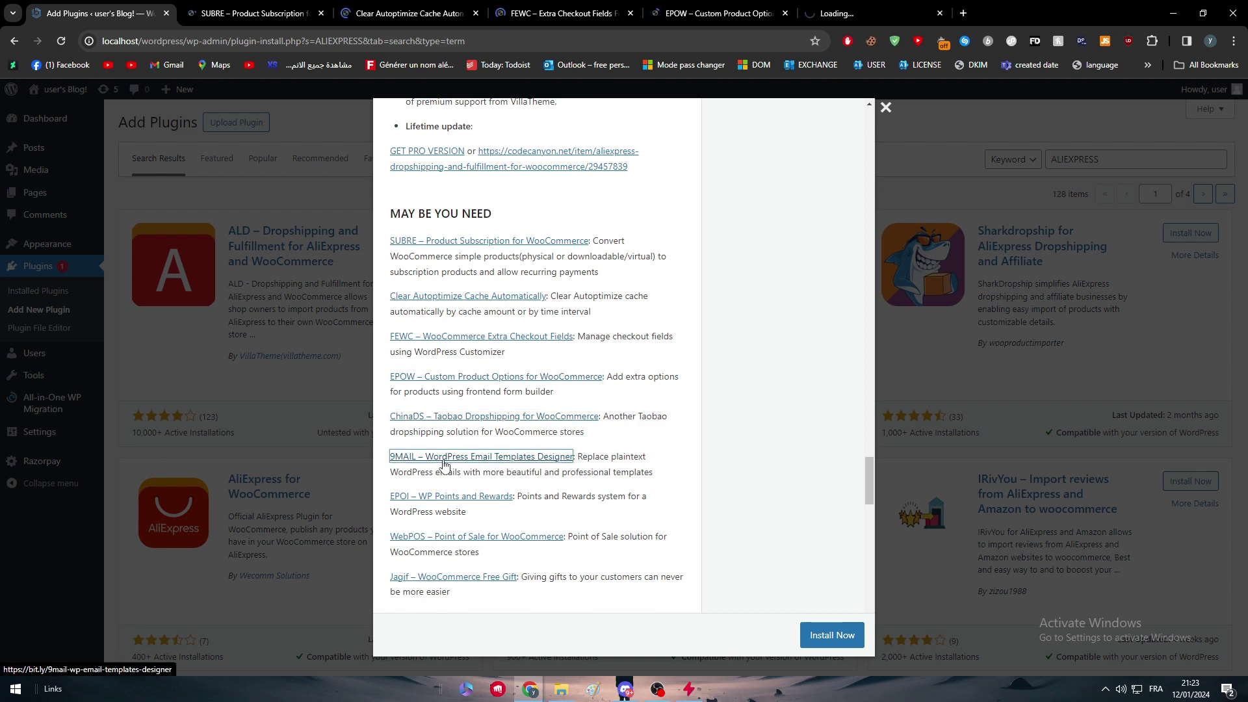
middle_click(439, 498)
middle_click(413, 578)
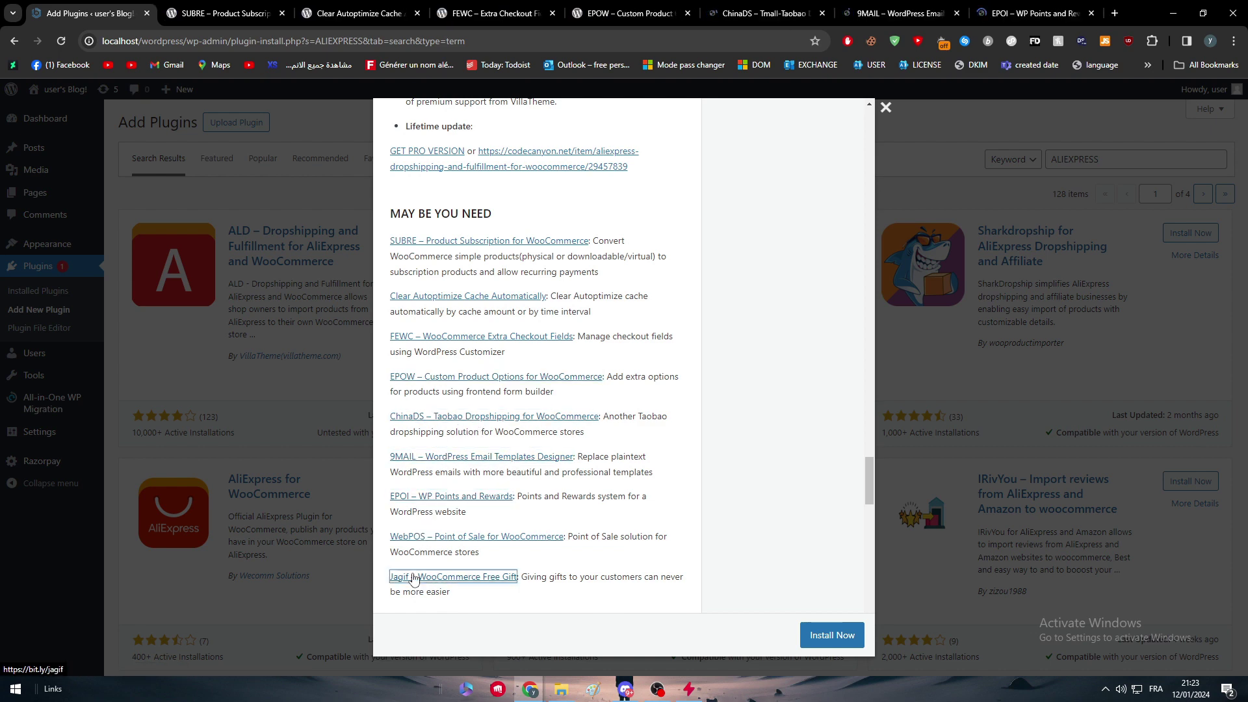
scroll(430, 566, down, 2)
scroll(440, 554, down, 2)
scroll(444, 527, down, 2)
scroll(444, 512, down, 2)
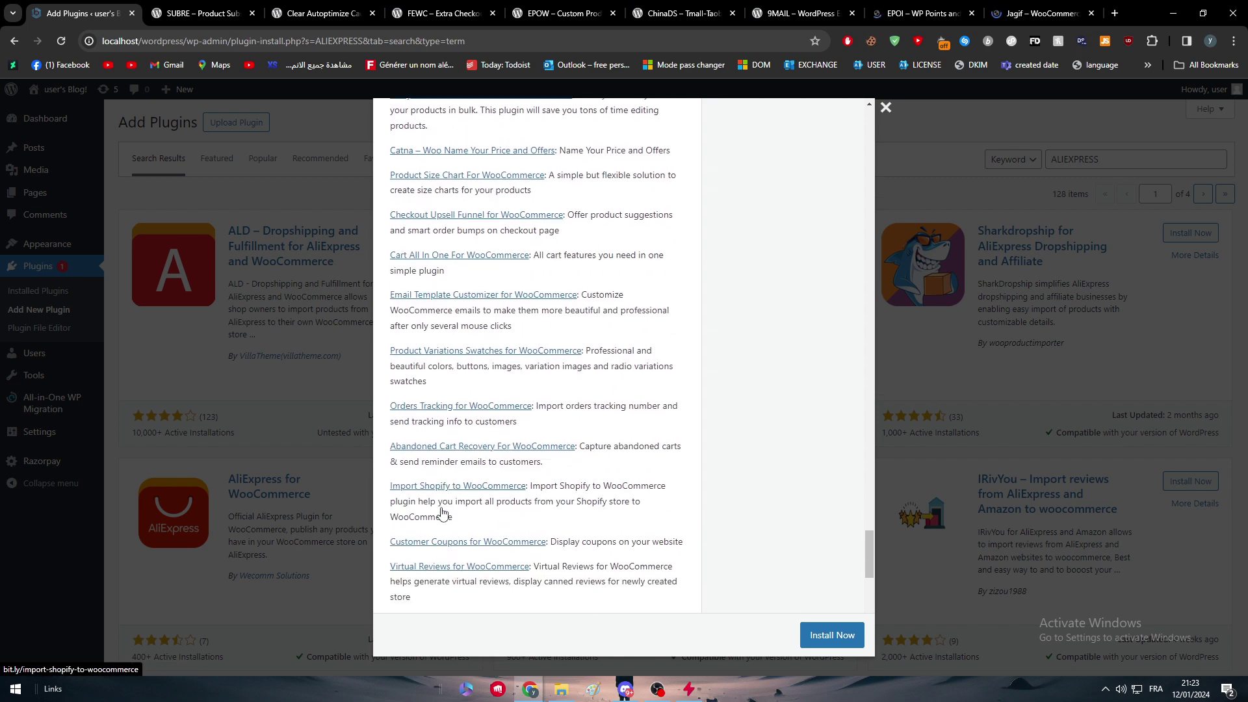
Review each opened plugin page, then return to the ALD details on Add Plugins
click(191, 12)
click(344, 12)
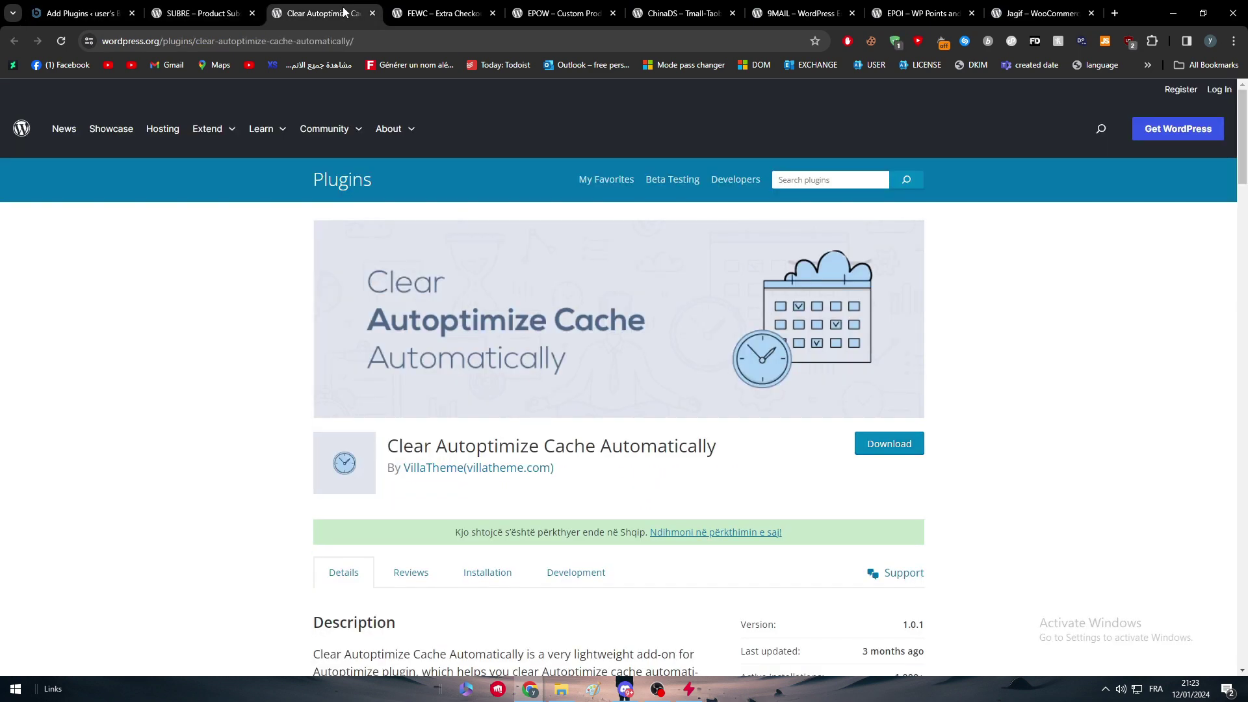
click(444, 13)
click(564, 13)
click(683, 13)
click(802, 13)
click(944, 8)
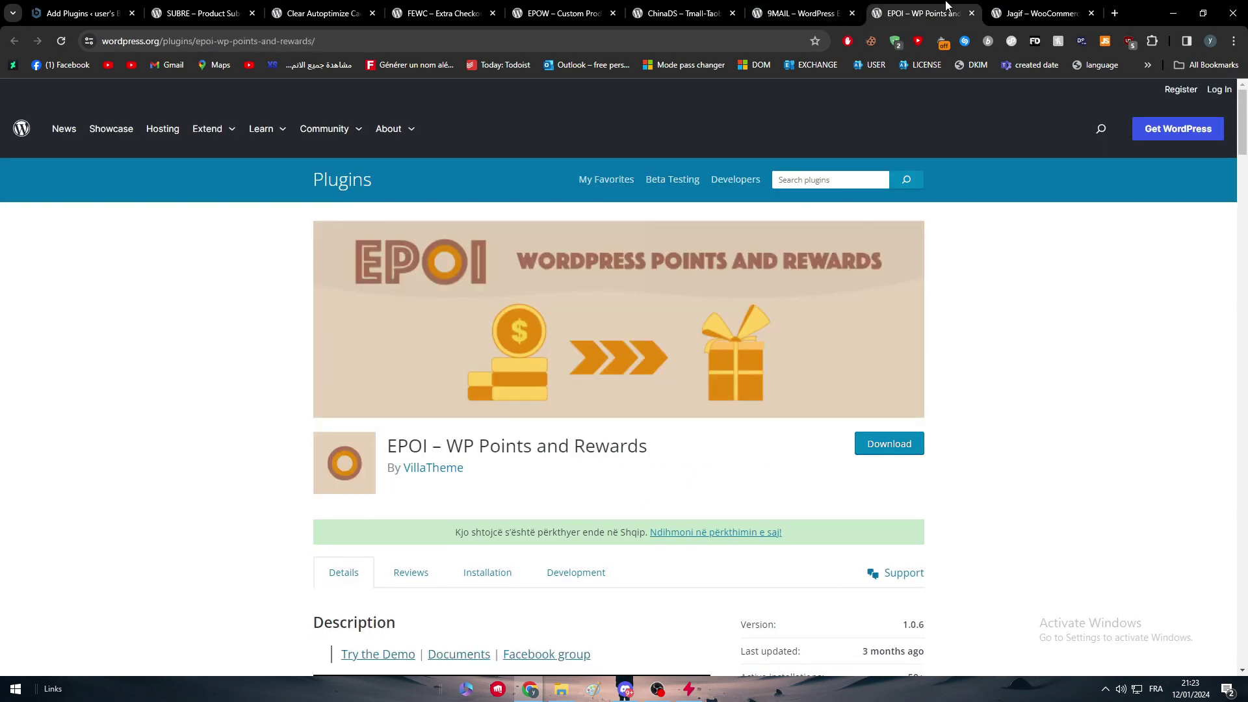
click(1039, 13)
click(84, 13)
scroll(536, 590, down, 2)
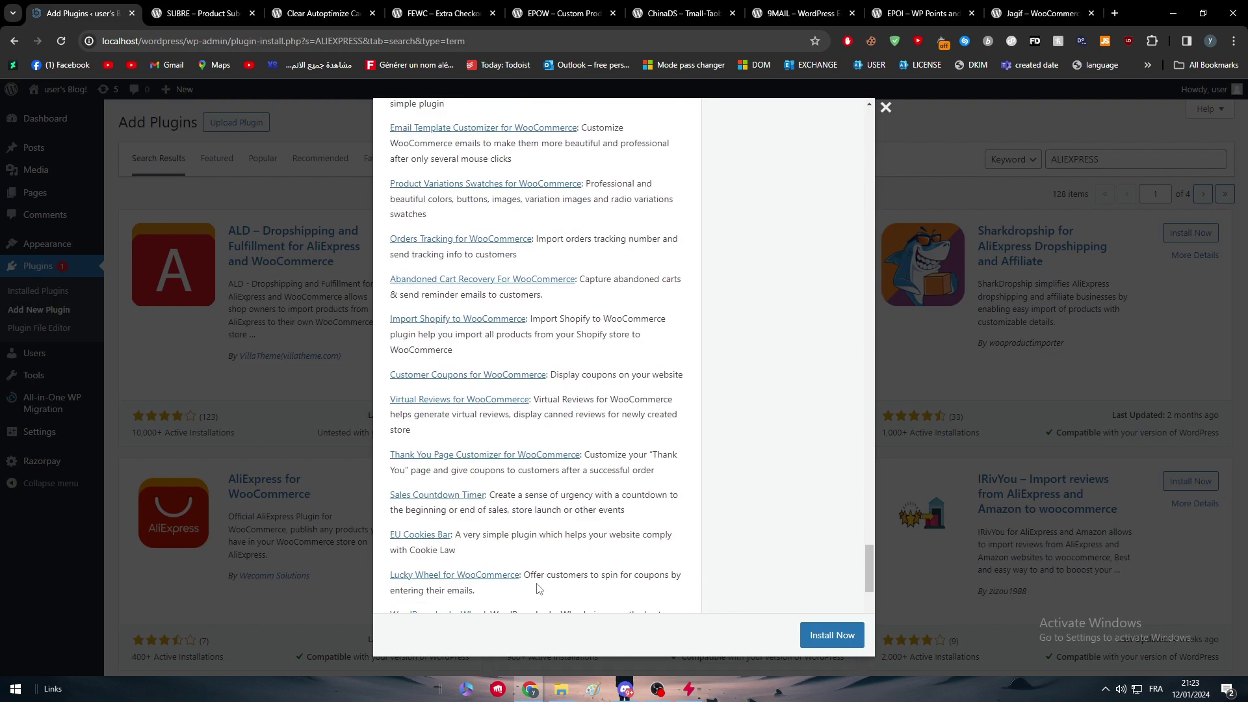
scroll(537, 590, down, 3)
scroll(566, 592, down, 1)
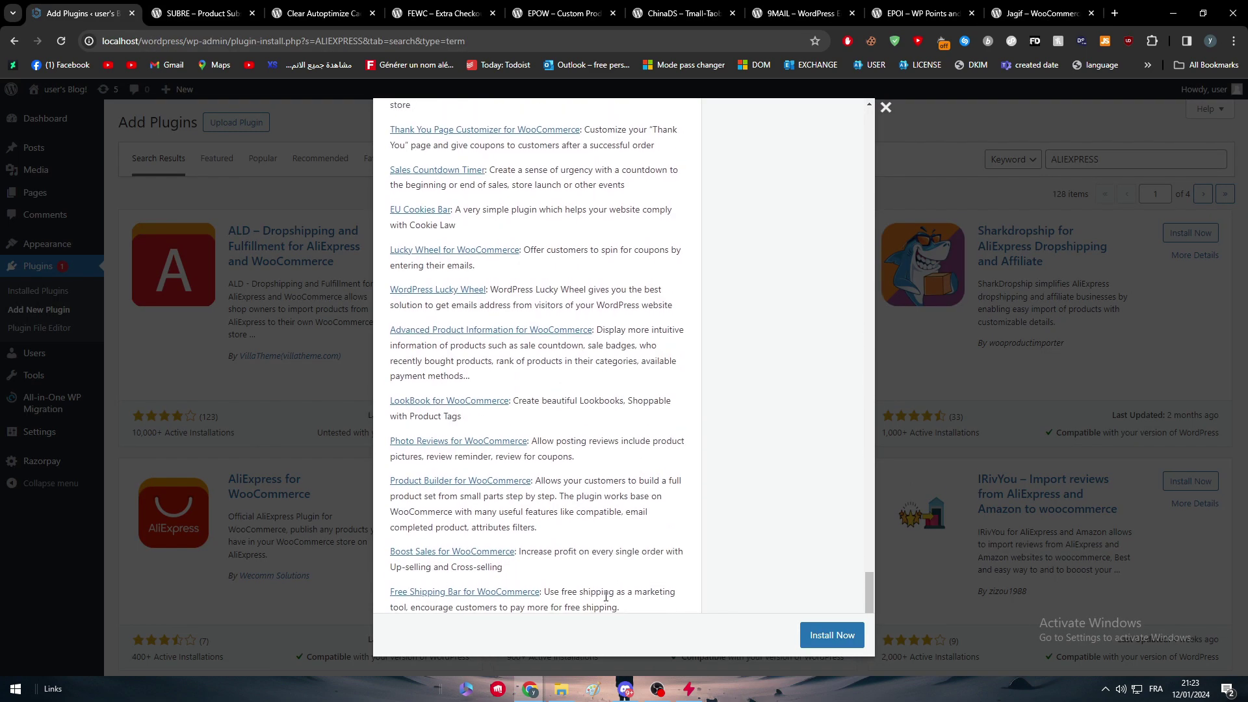
Close the ALD details window and the EPOI, Jagif, 9MAIL and ChinaDS tabs
click(886, 107)
click(961, 13)
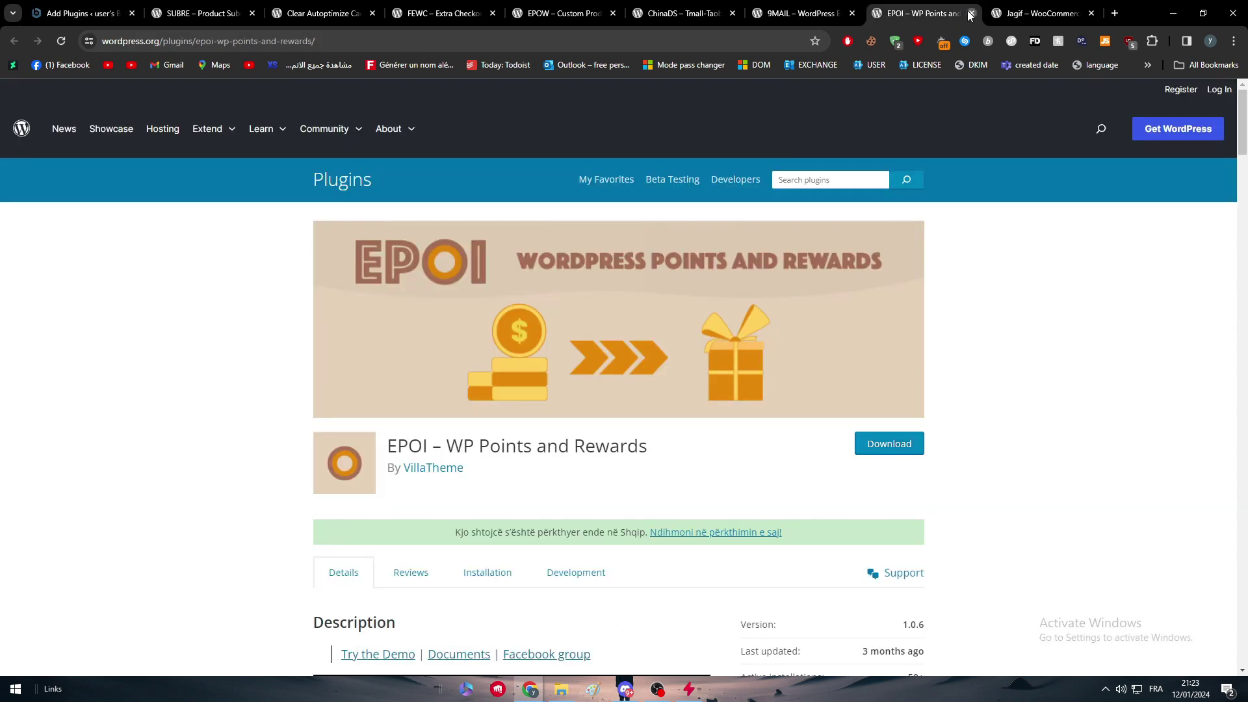
click(1093, 14)
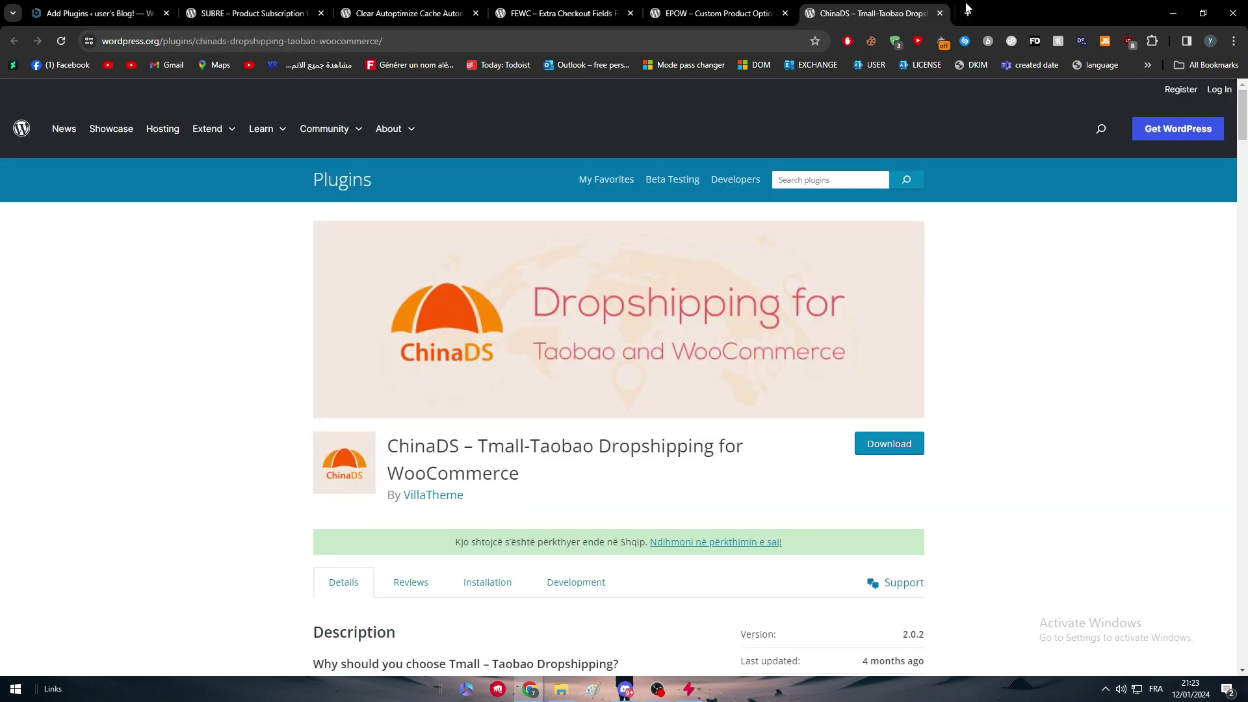
click(939, 14)
Start installing the ALD plugin and close the EPOW, FEWC and Clear Autoptimize tabs
click(97, 12)
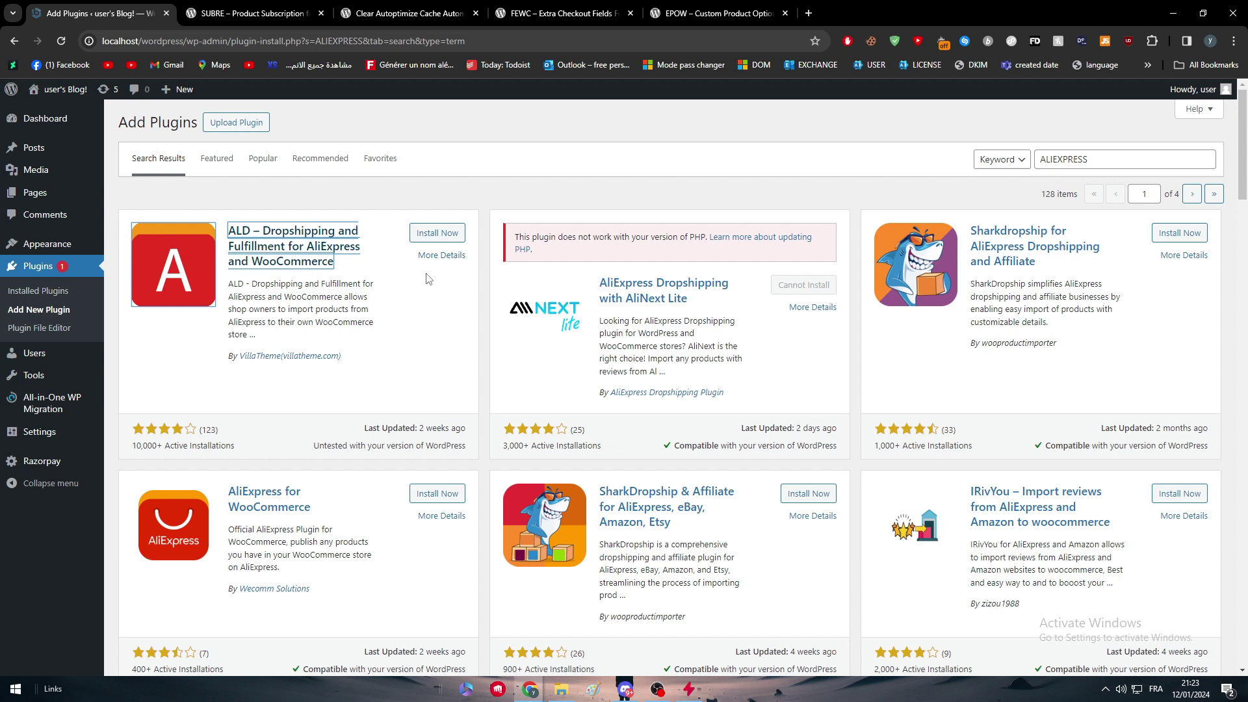
click(435, 236)
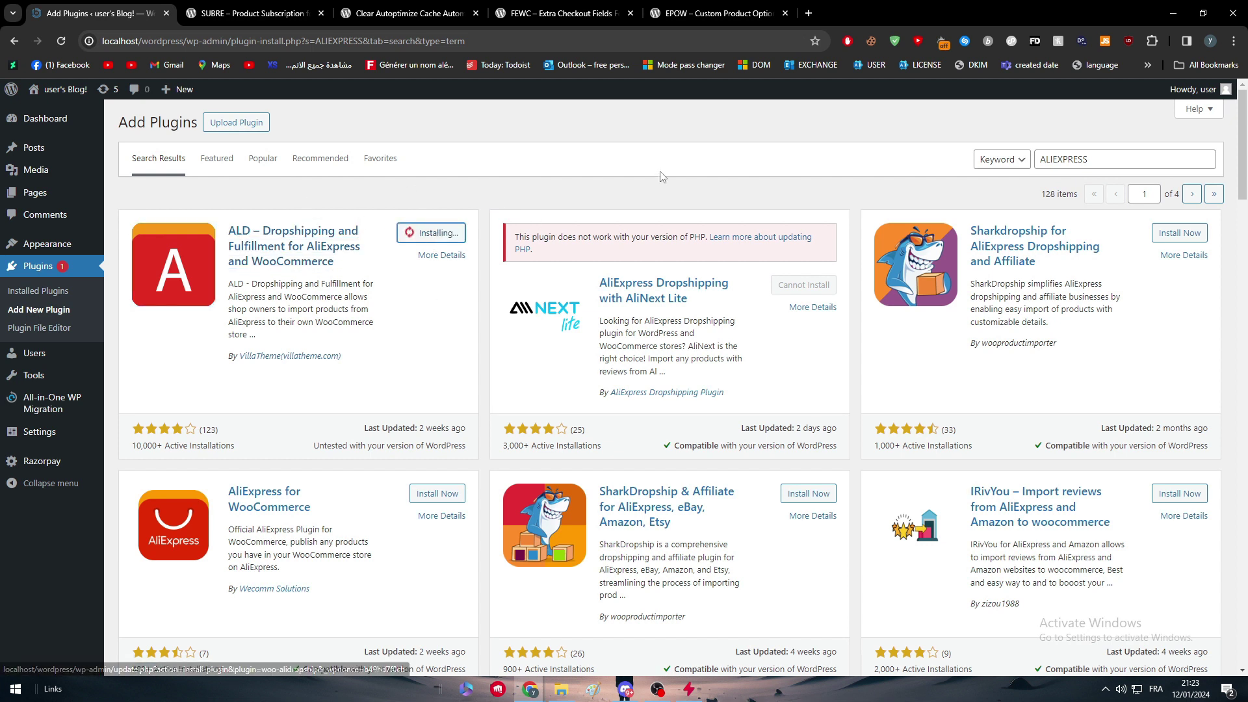
click(785, 12)
click(629, 13)
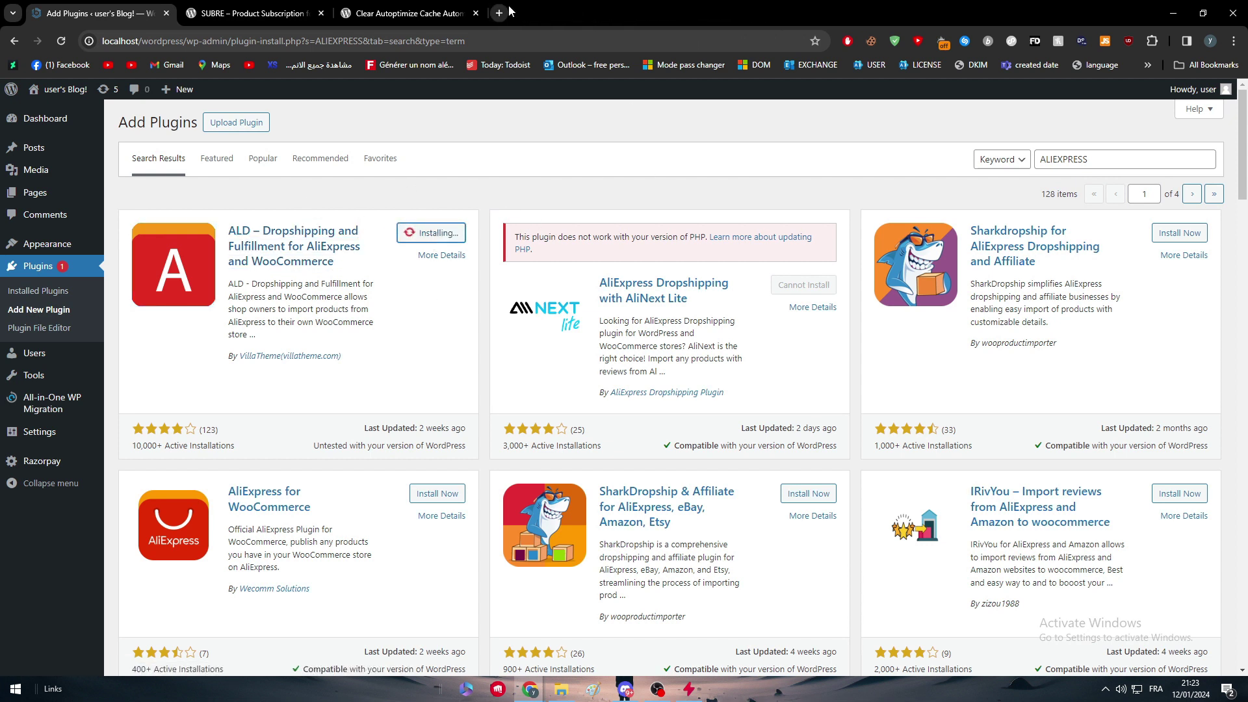
click(476, 13)
mouse_move(45, 118)
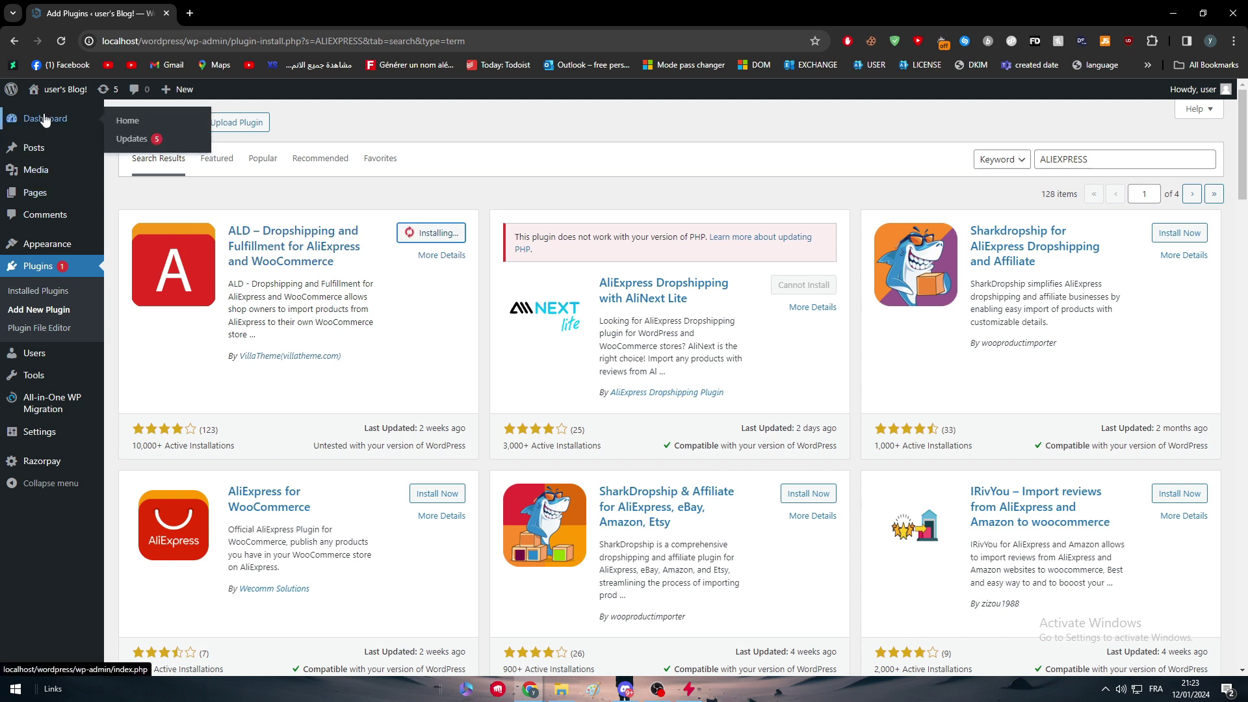
Cancel the Leave site prompt so installation finishes, then activate the ALD plugin
click(132, 138)
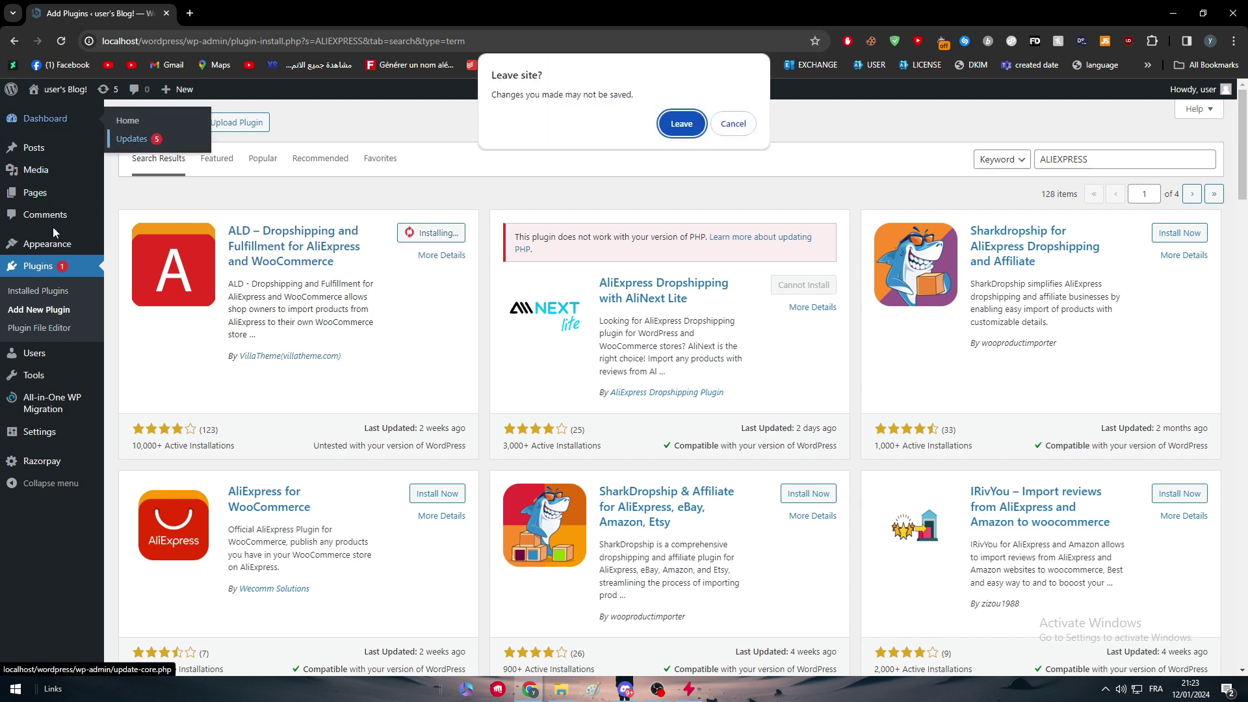
click(727, 125)
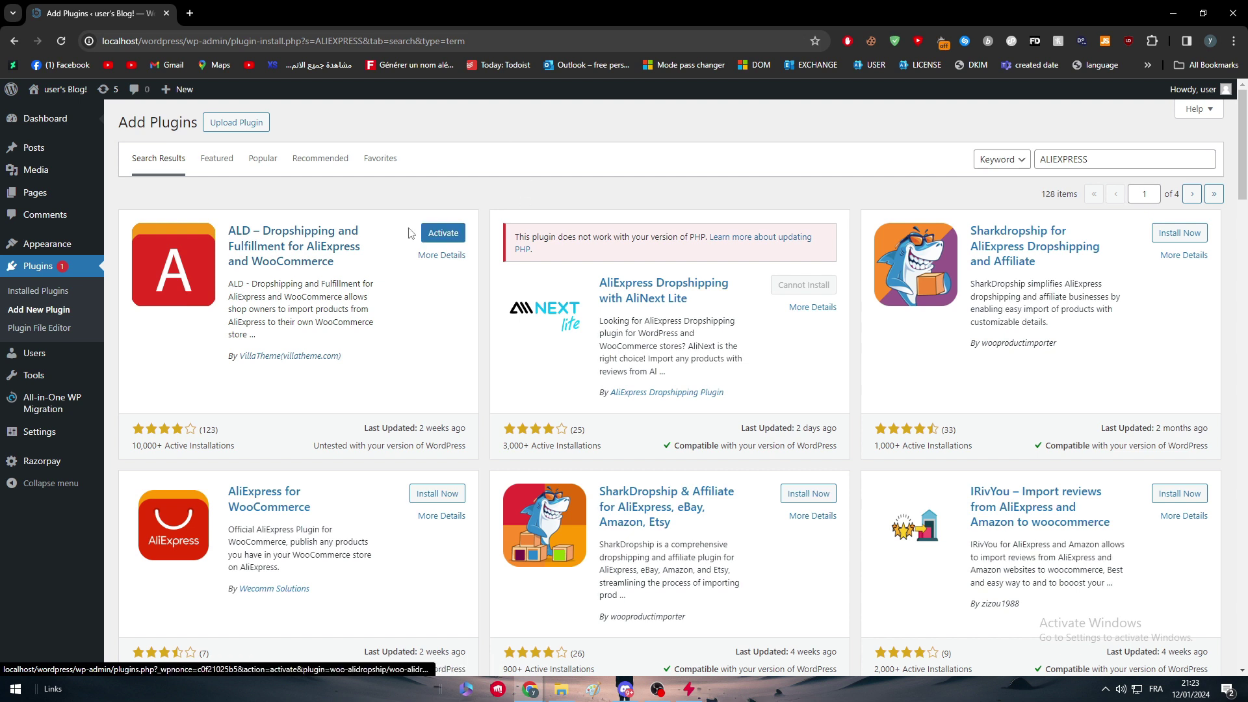
click(439, 233)
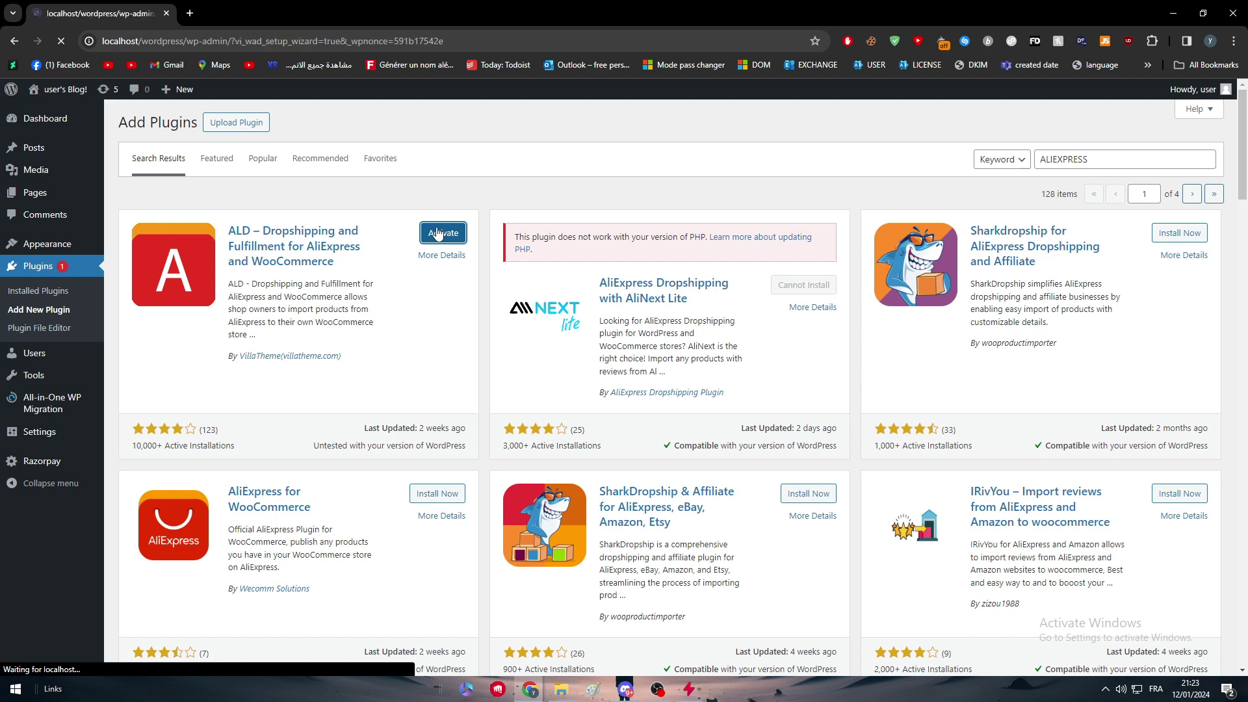
scroll(111, 398, down, 1)
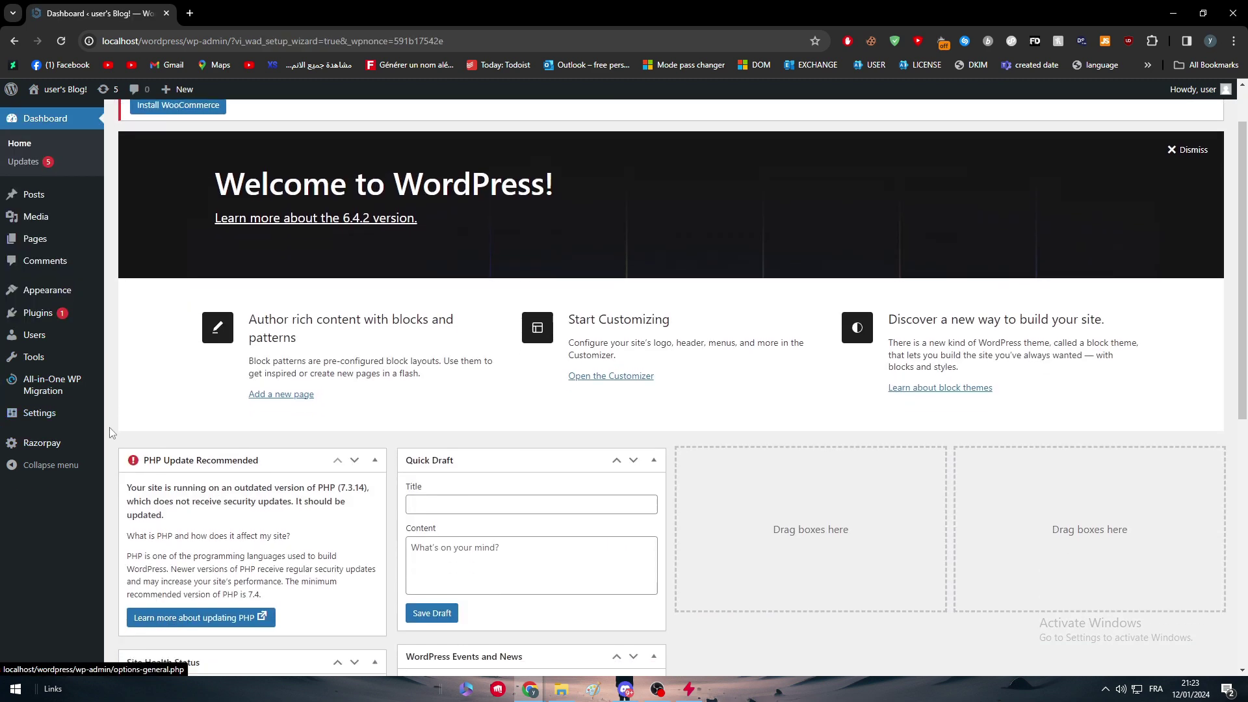
scroll(244, 400, up, 1)
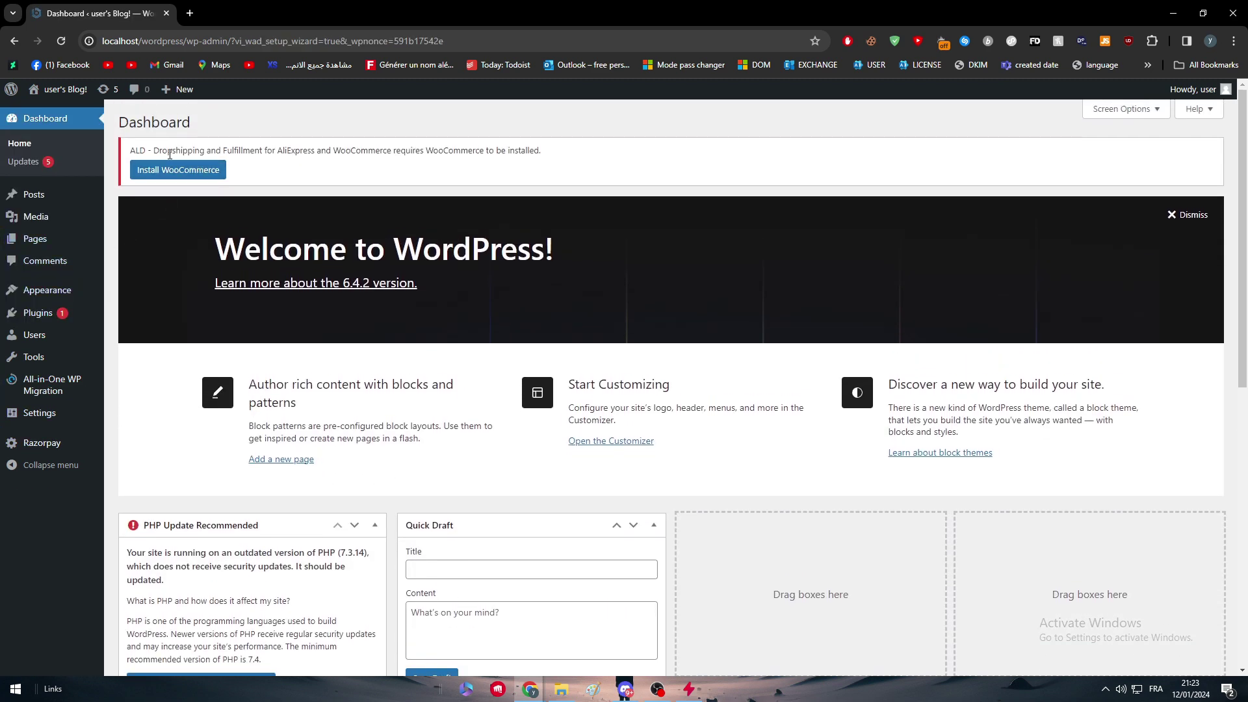
Highlight the dashboard notice that ALD requires WooCommerce, then go to Add New Plugin
drag(130, 151, 334, 152)
click(333, 152)
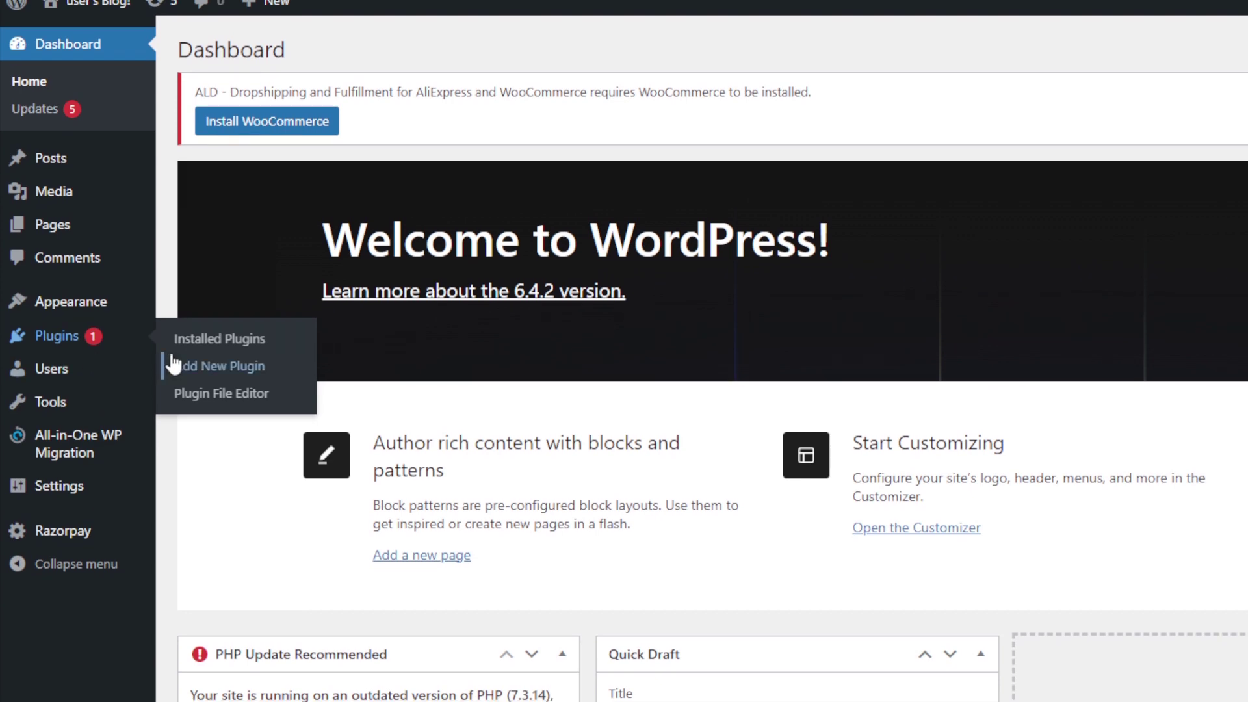
click(185, 361)
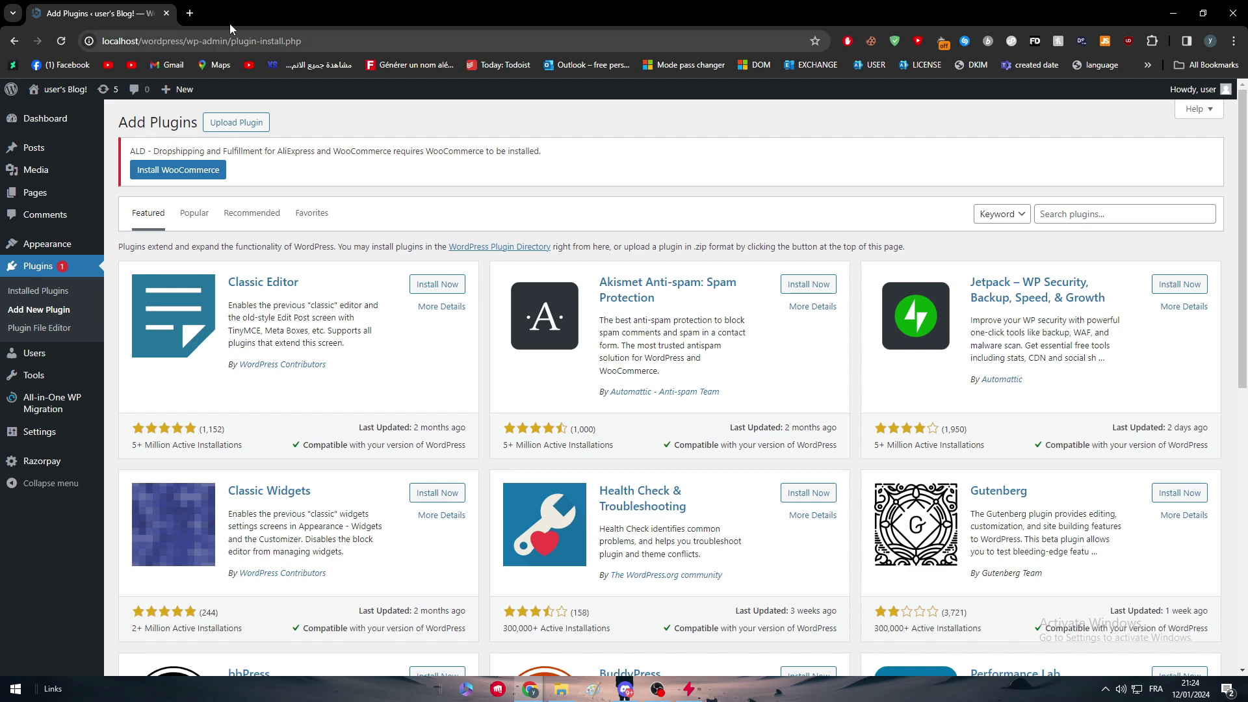
click(190, 13)
text(ALIE)
key(Return)
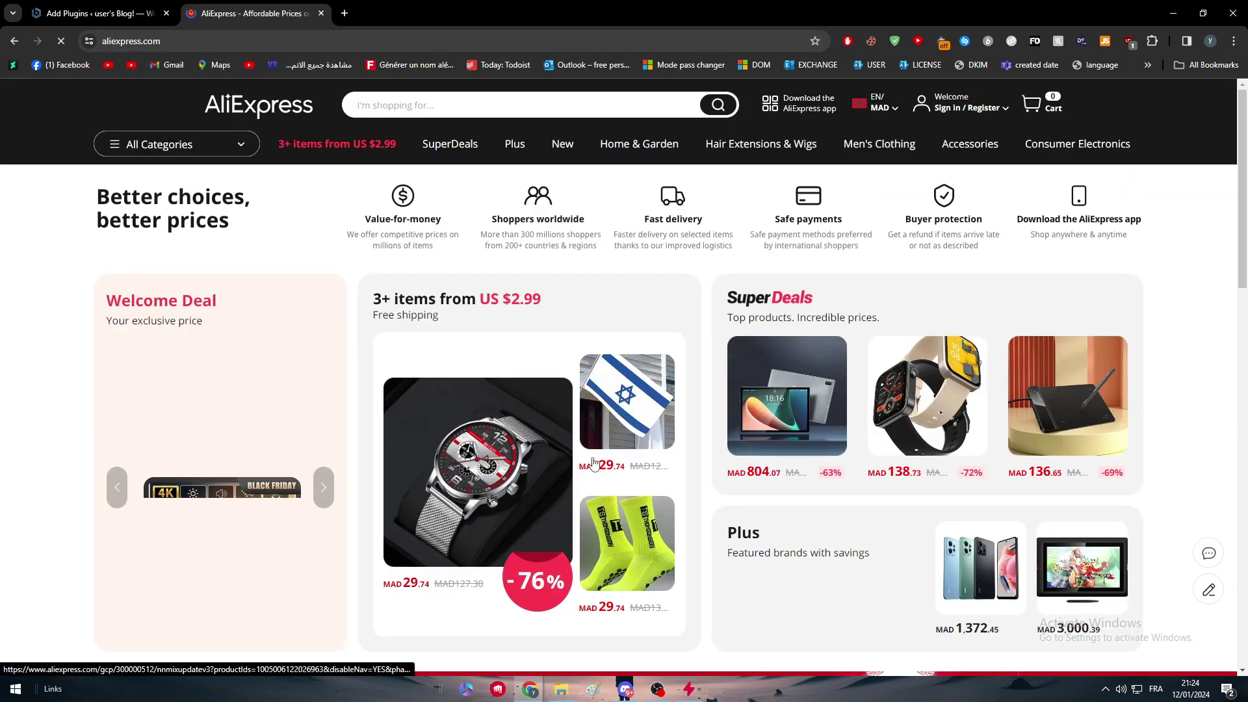
scroll(598, 444, down, 2)
scroll(597, 443, down, 5)
scroll(597, 459, down, 4)
scroll(599, 465, down, 1)
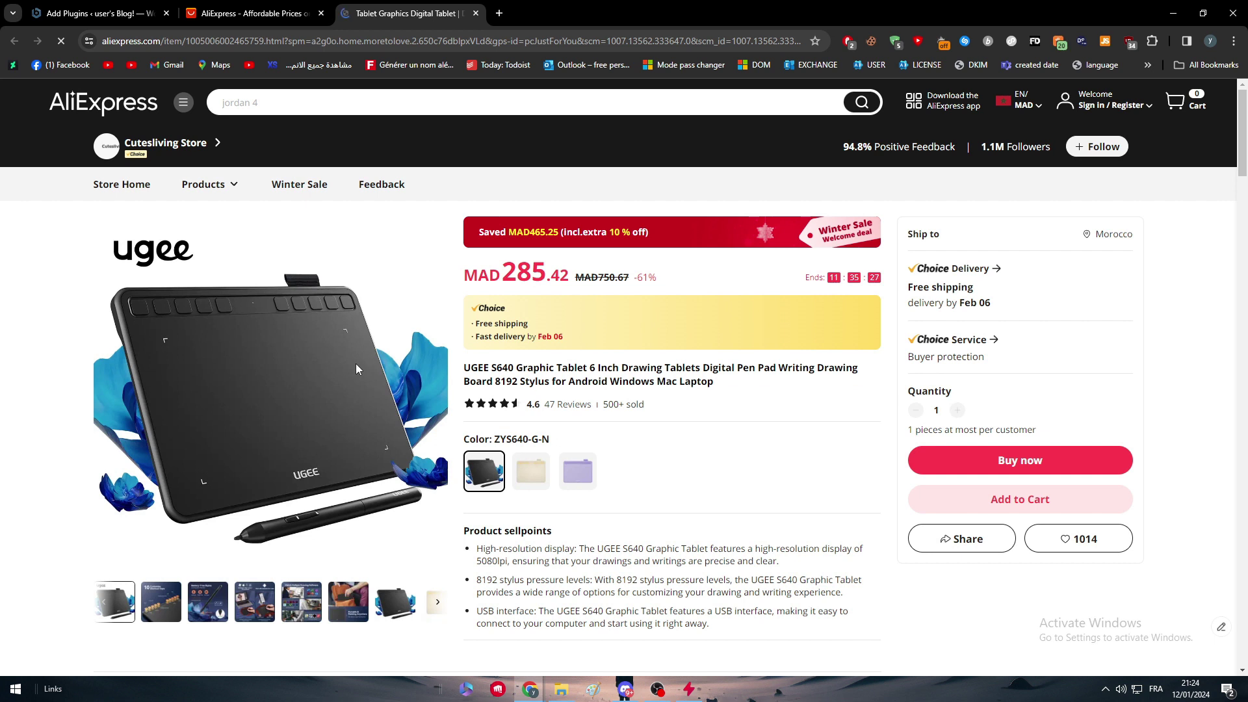
drag(186, 41, 261, 41)
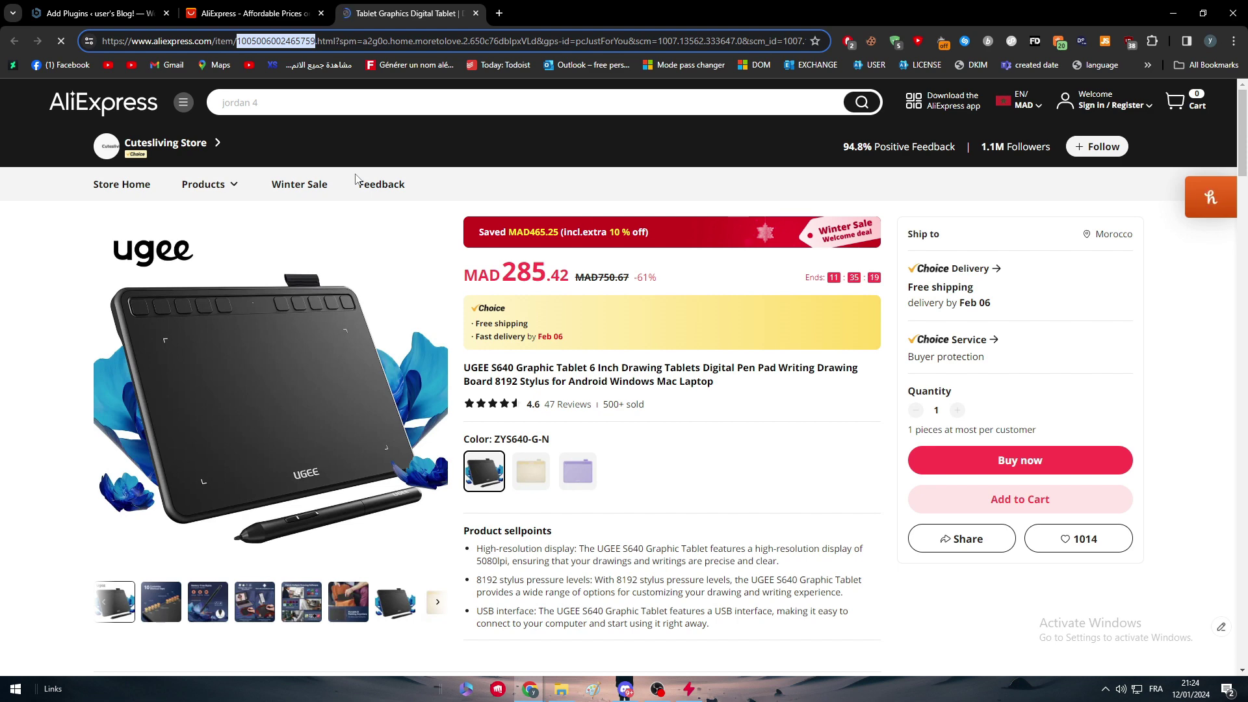
click(160, 603)
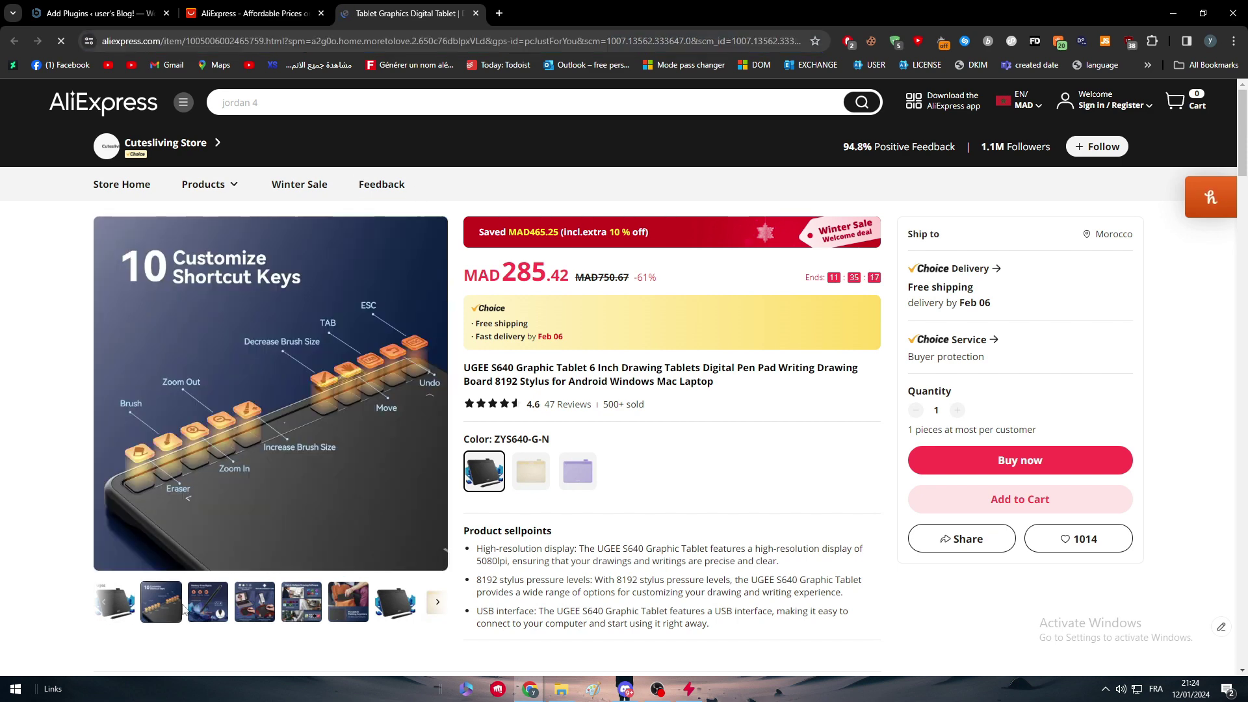
scroll(632, 479, down, 1)
scroll(602, 468, down, 3)
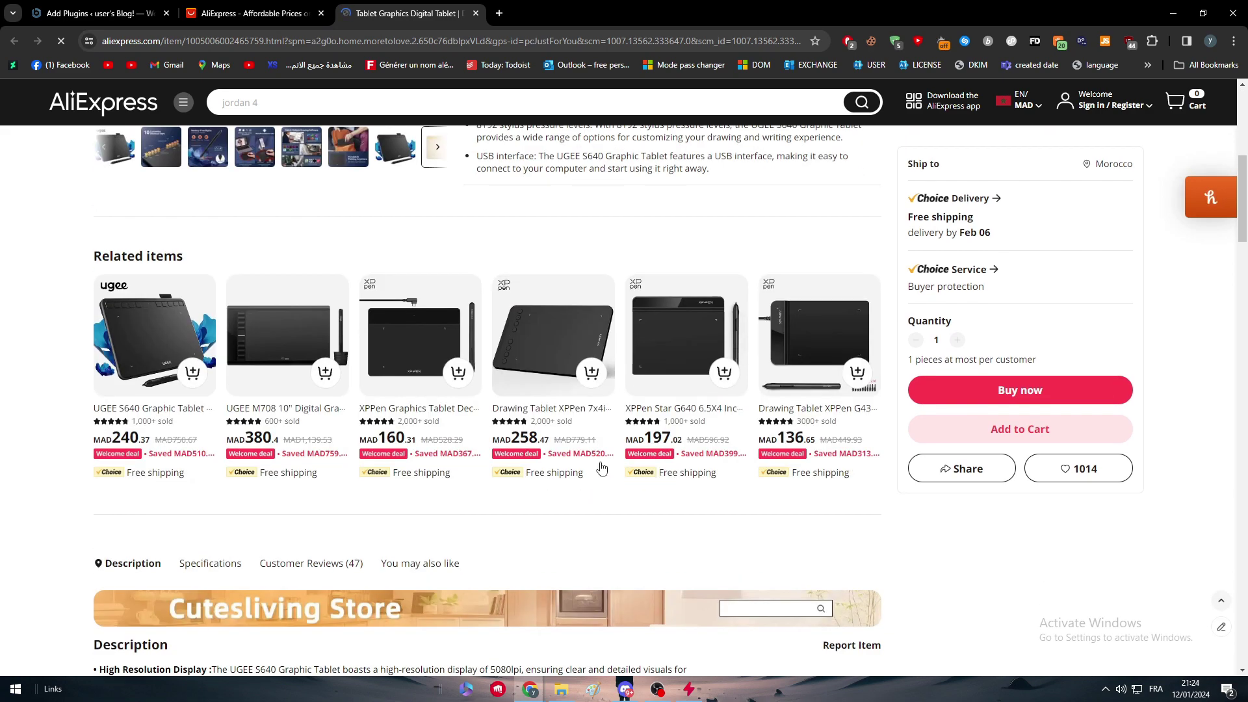
scroll(520, 460, down, 1)
scroll(475, 478, down, 2)
scroll(477, 476, down, 3)
scroll(547, 482, down, 5)
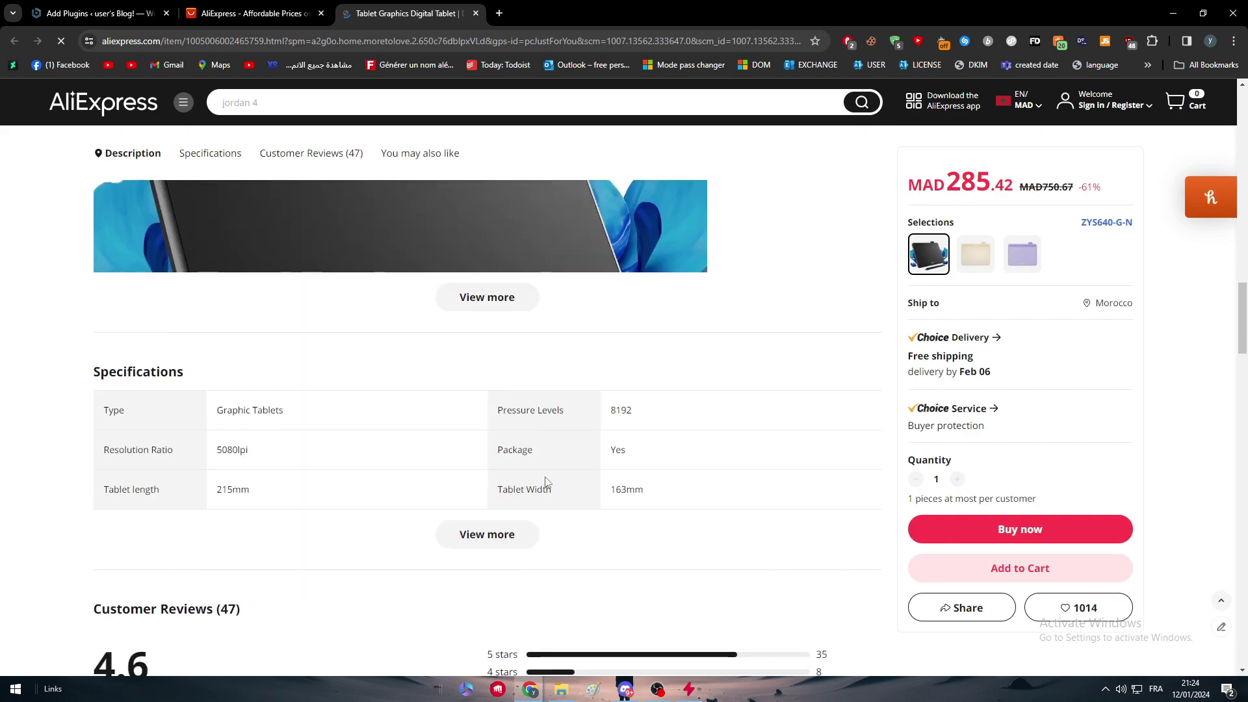
scroll(547, 488, down, 3)
scroll(544, 500, down, 3)
scroll(544, 500, down, 1)
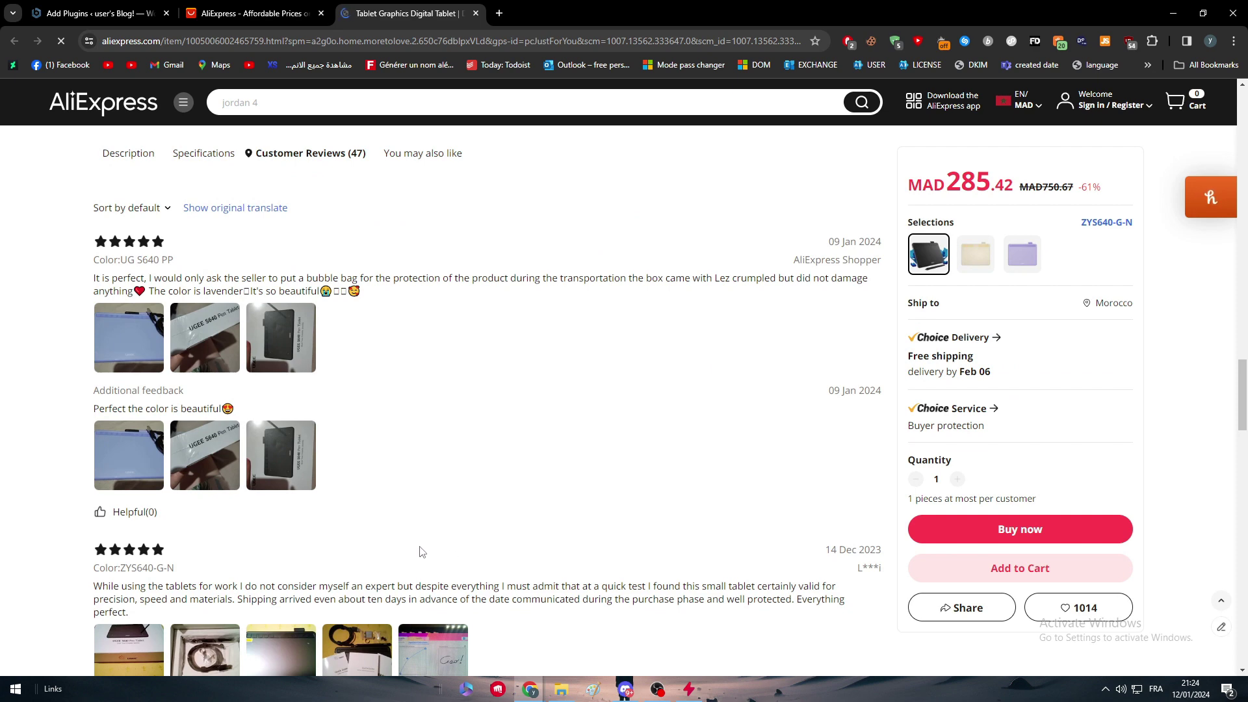
scroll(418, 557, up, 4)
scroll(400, 566, up, 1)
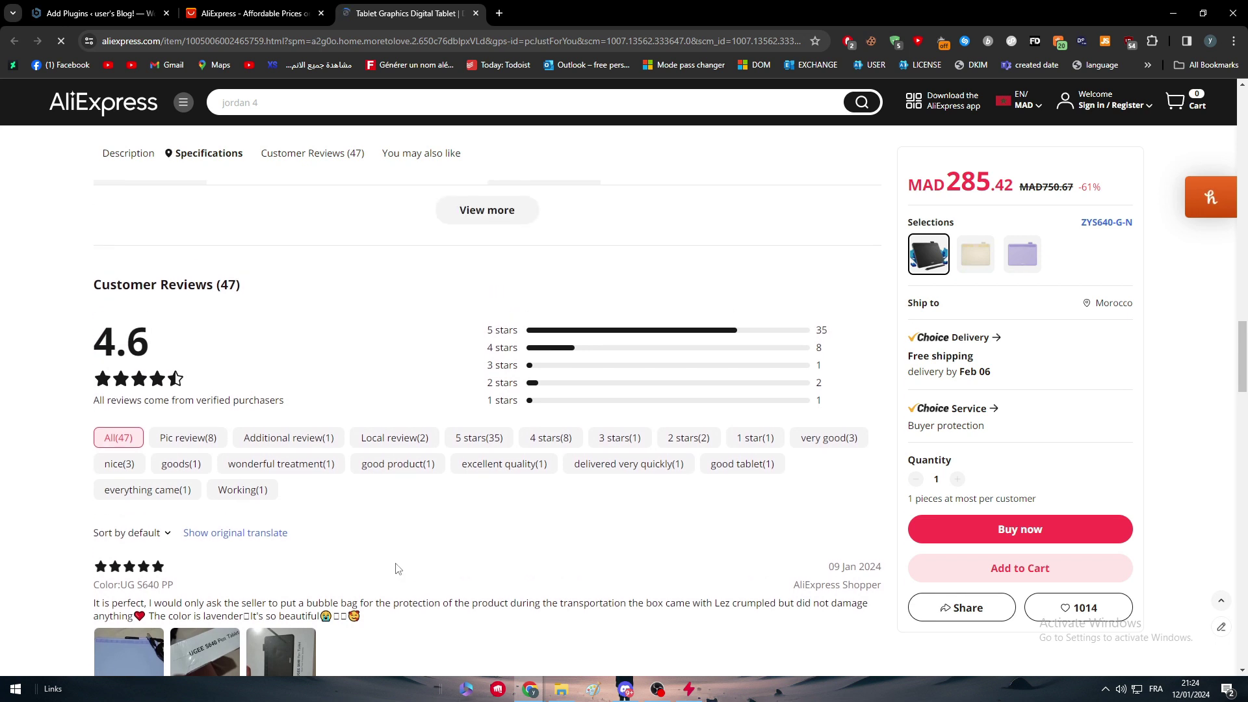
scroll(396, 569, up, 4)
scroll(394, 573, up, 3)
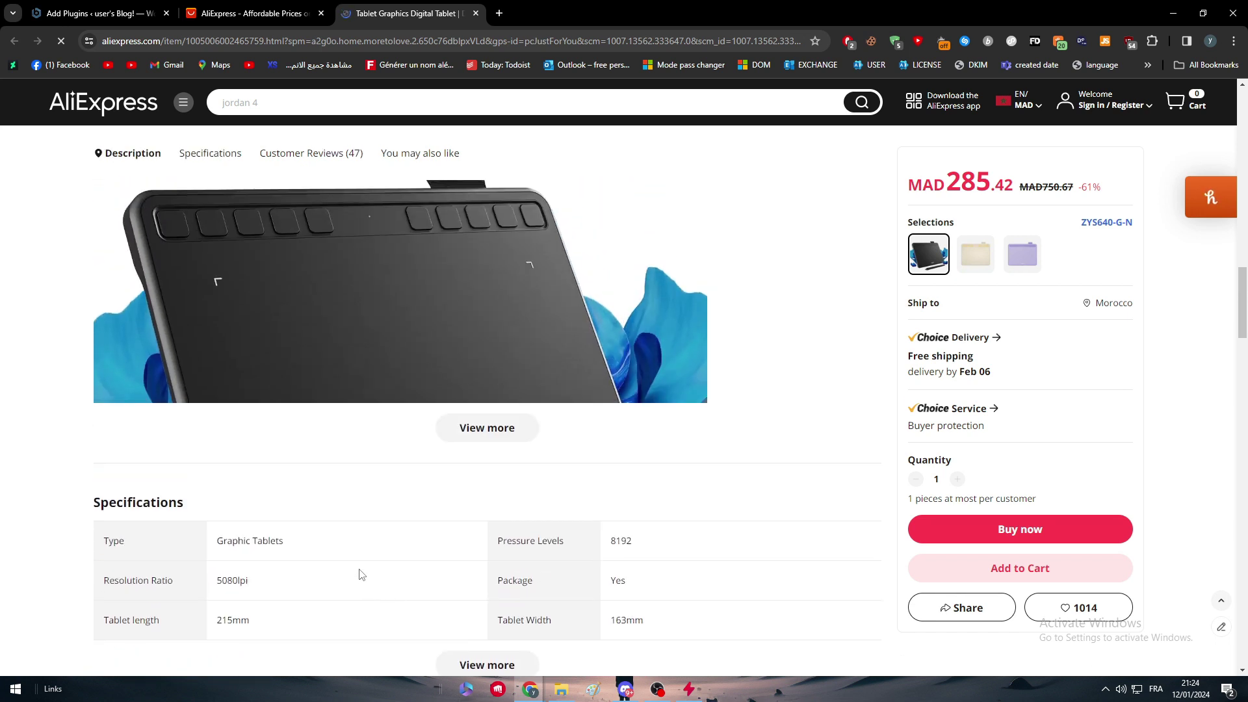